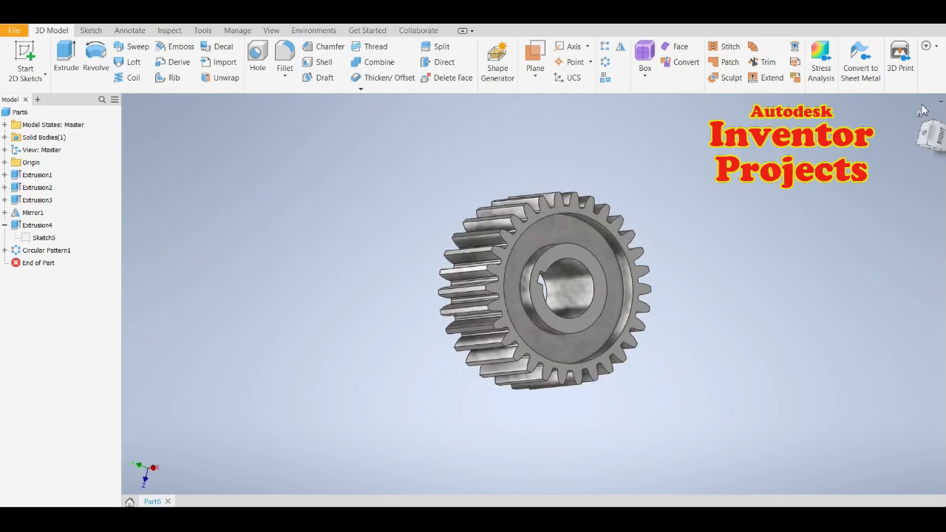
Step: Create a new metric part from the Standard (mm).ipt template
click(920, 113)
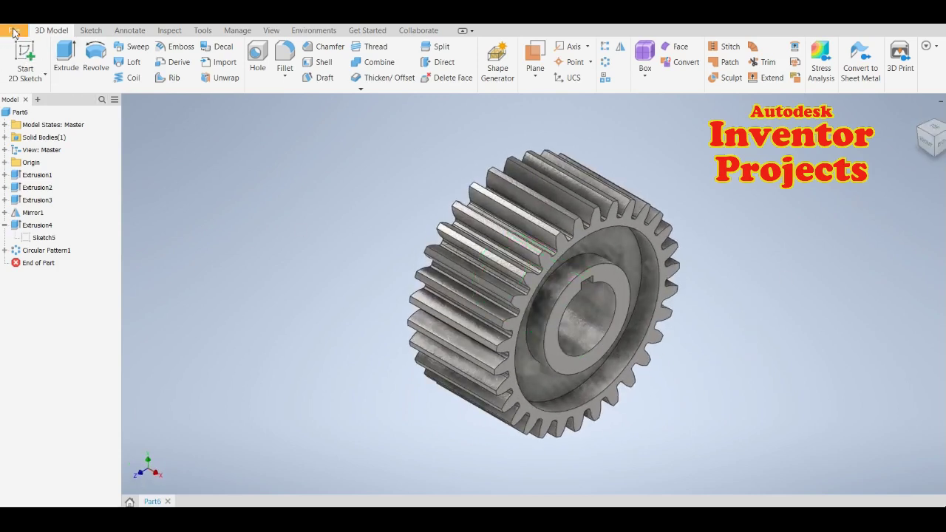
click(27, 54)
key(ctrl+n)
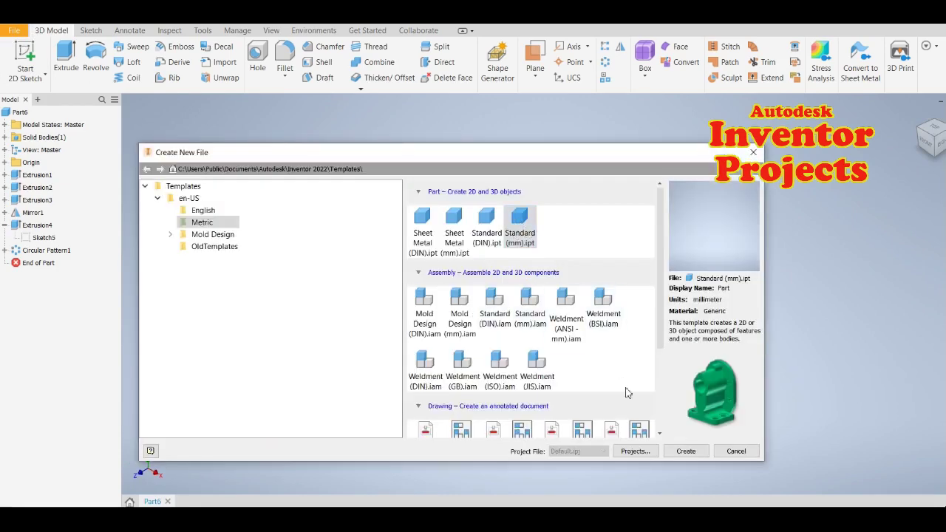
click(680, 451)
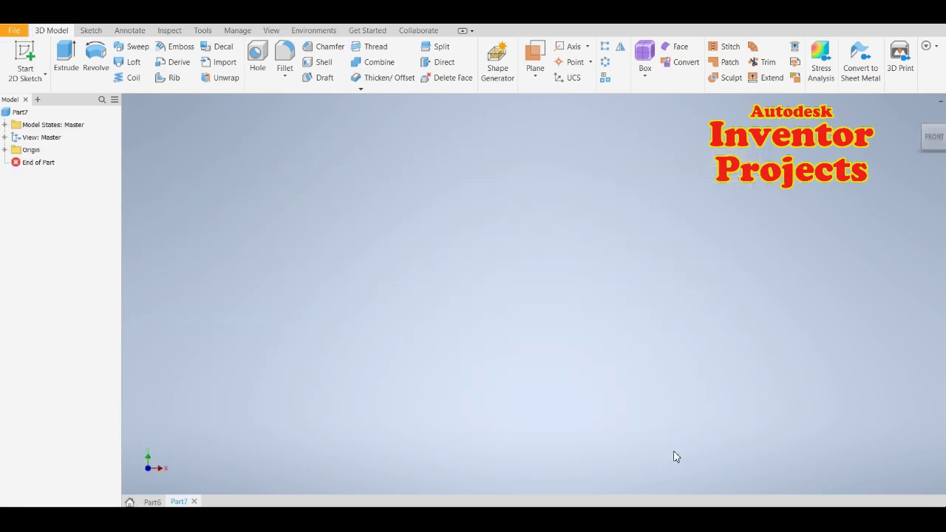
Step: Sketch a 32 mm diameter circle centred on the origin on the YZ plane and finish the sketch
click(26, 52)
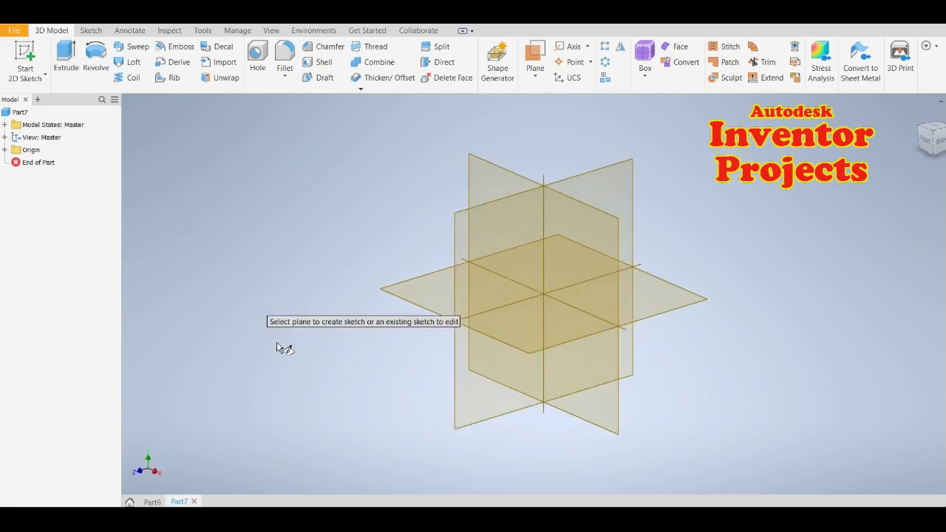
click(468, 420)
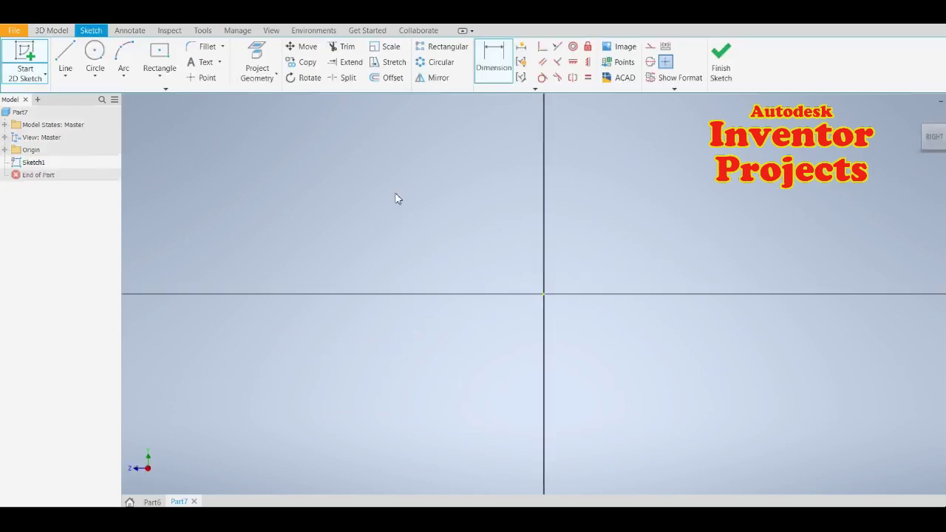
click(94, 52)
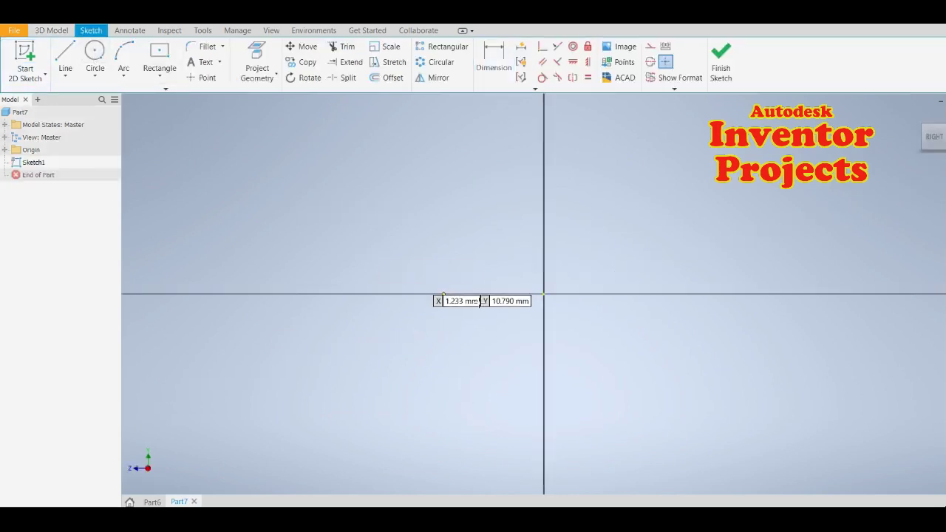
click(544, 294)
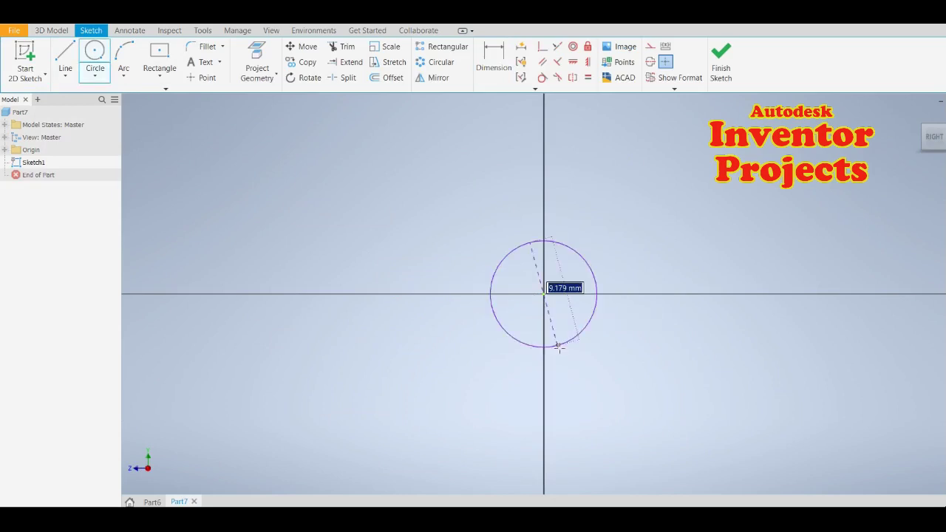
text(3)
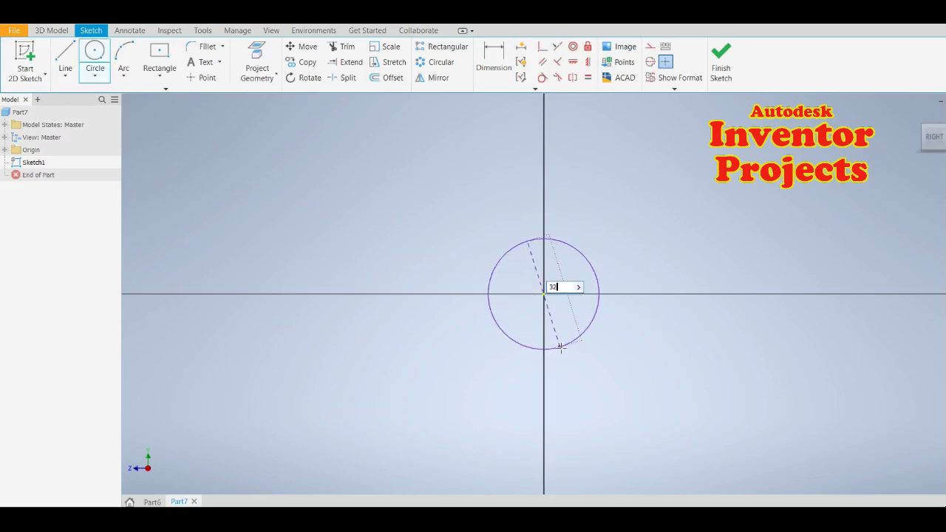
text(2)
key(Return)
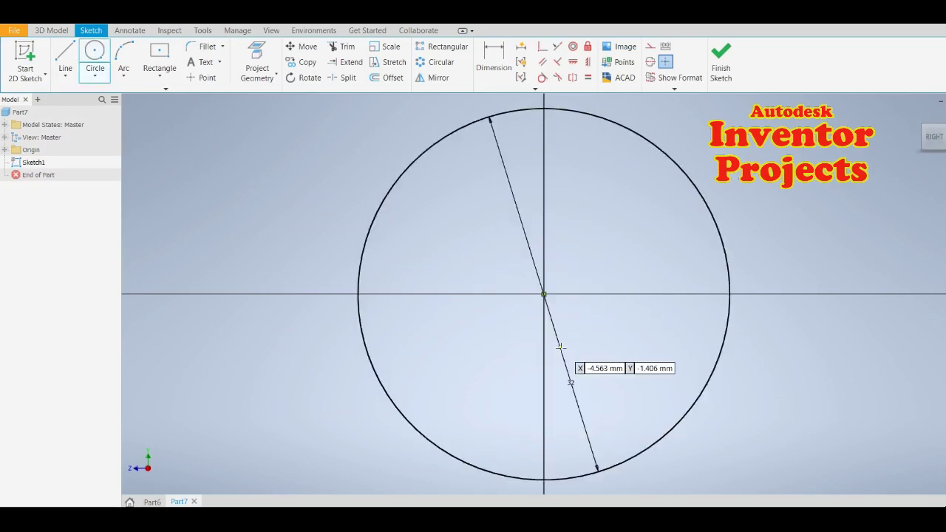
click(720, 70)
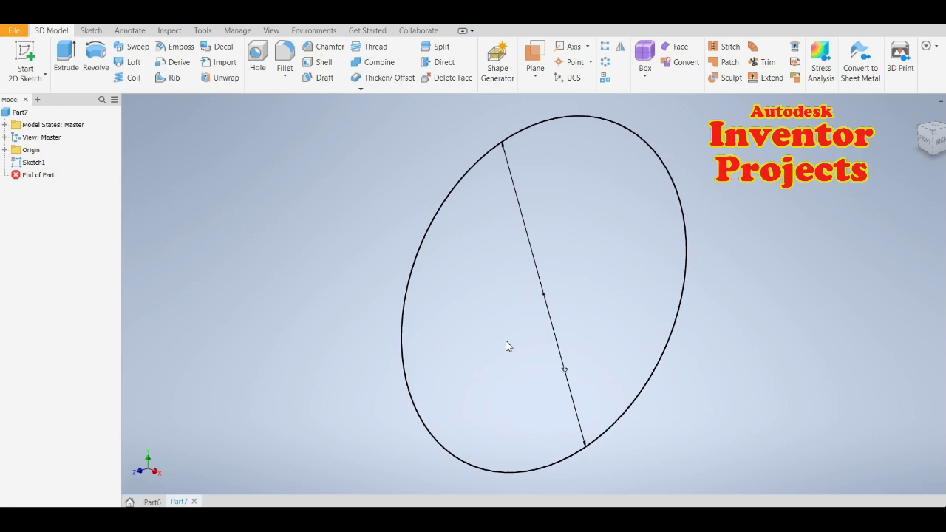
Step: Extrude the circle symmetrically to a total distance of 15 mm
click(66, 53)
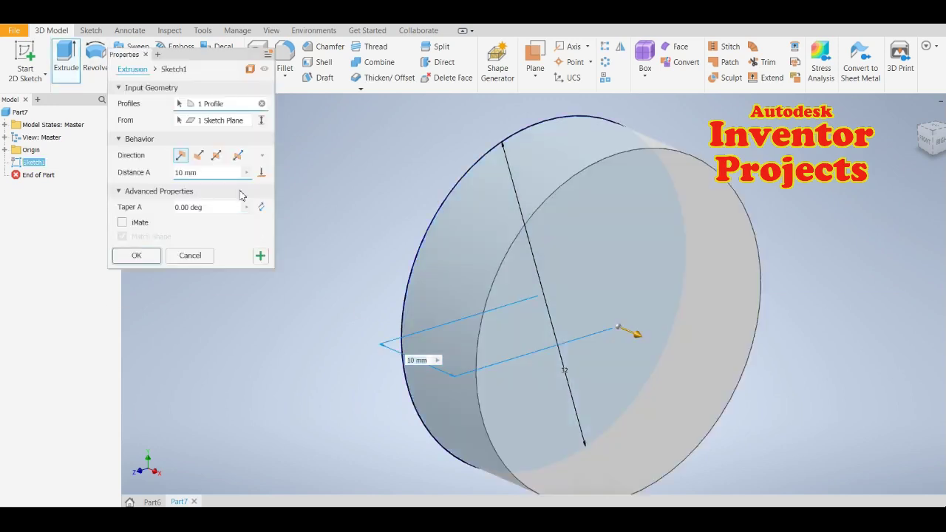
click(216, 156)
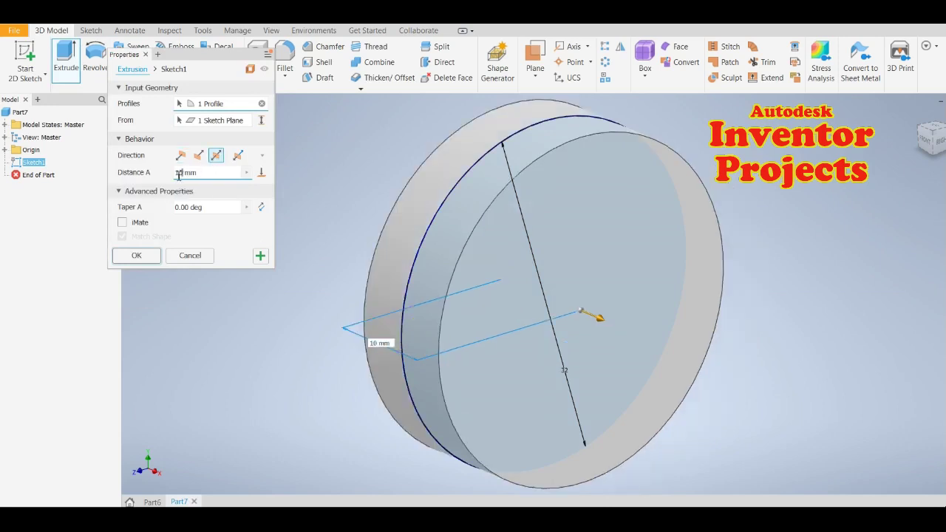
text(5)
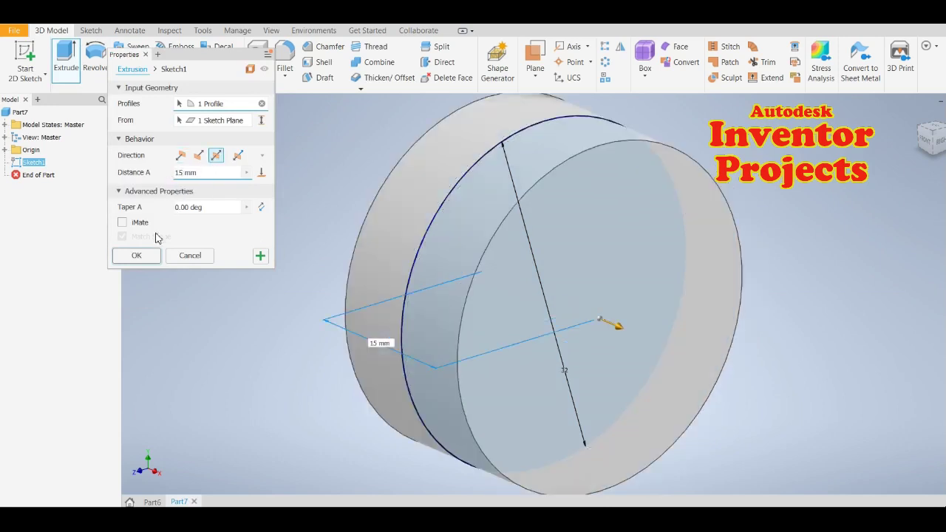
click(137, 255)
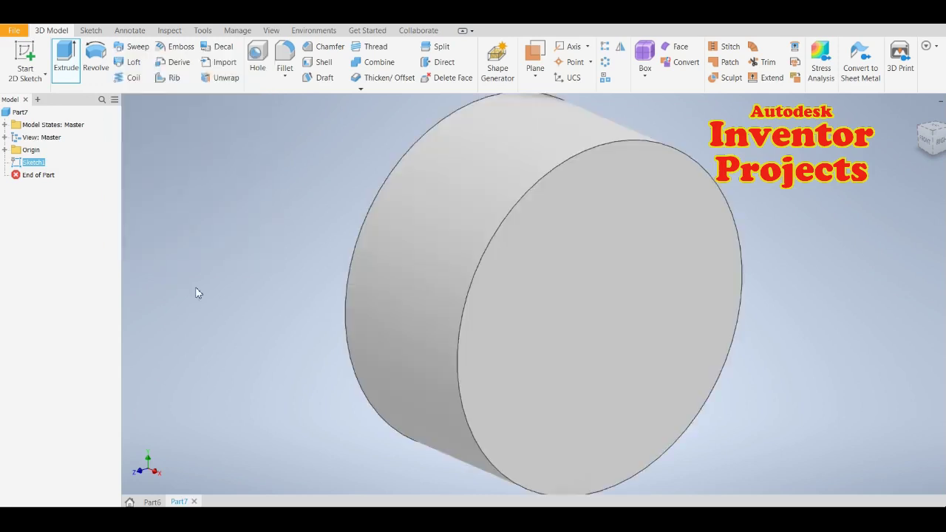
scroll(320, 359, down, 3)
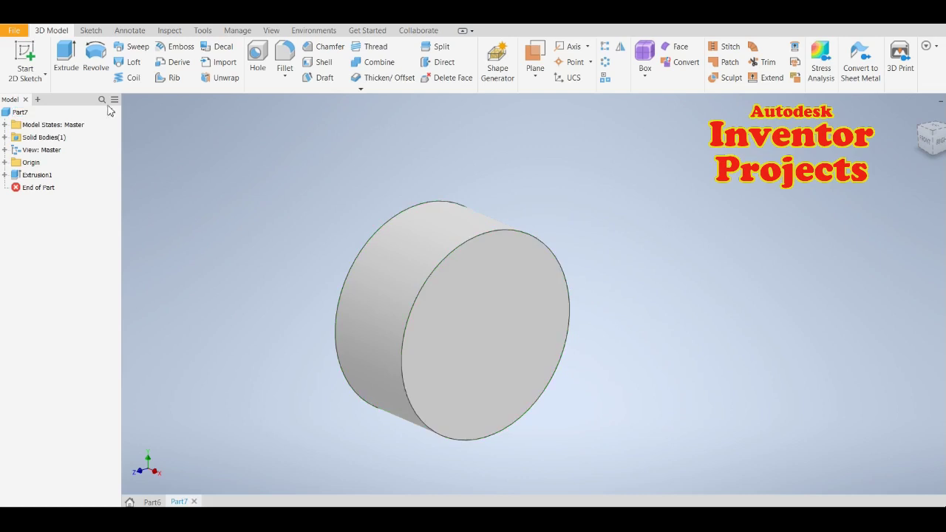
Step: Apply a textured metallic appearance to the whole part
click(20, 114)
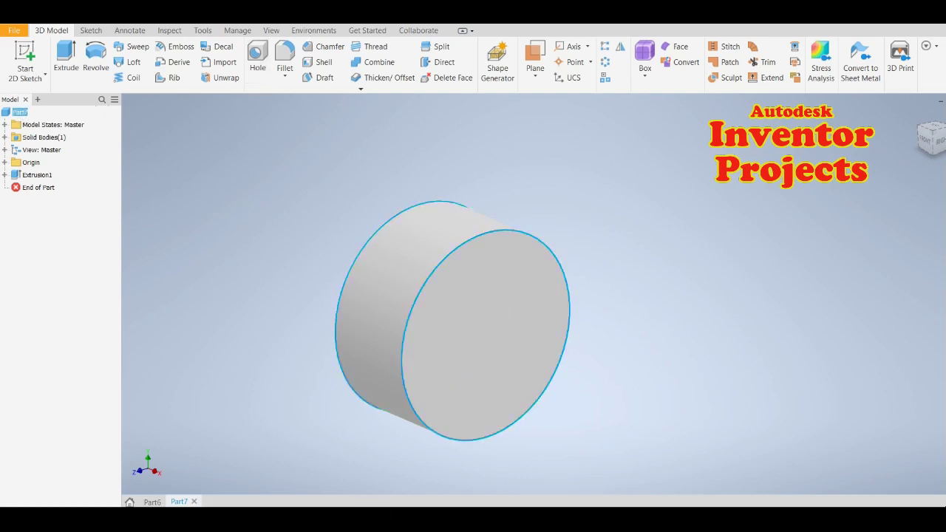
click(330, 15)
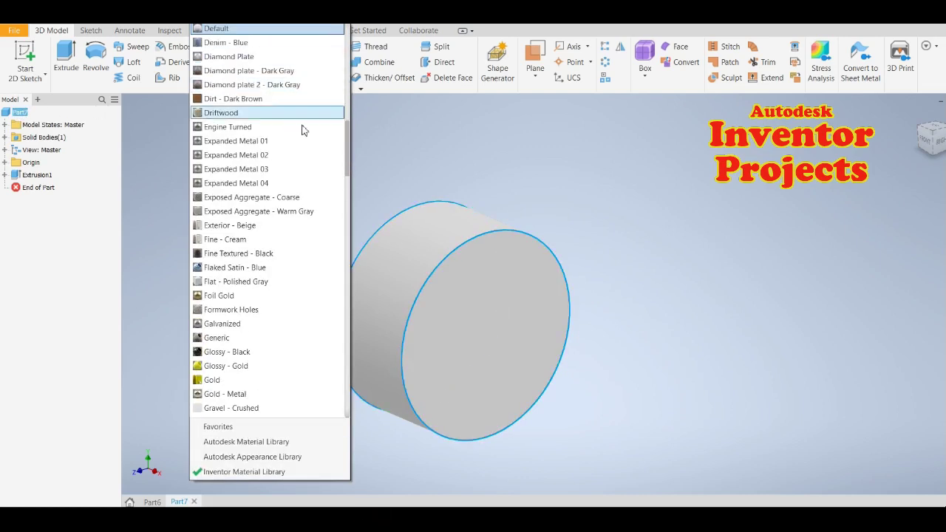
click(283, 337)
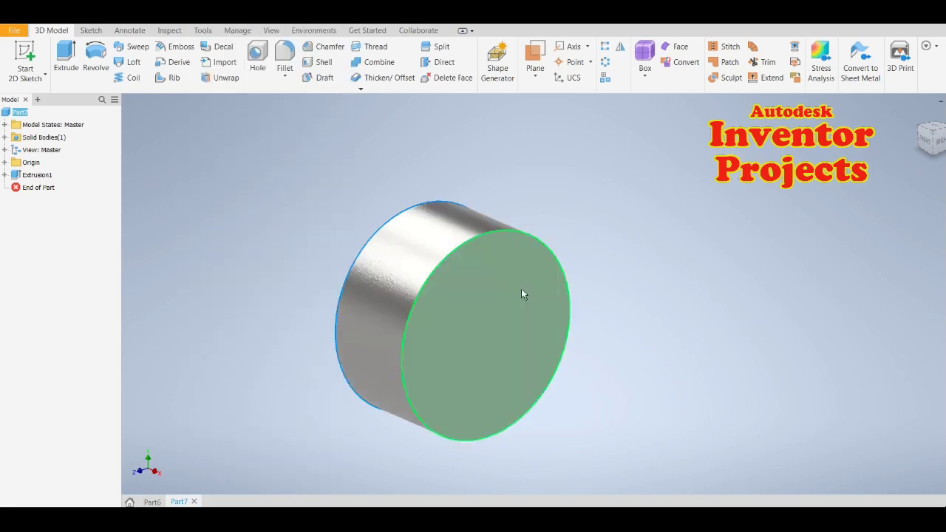
click(654, 242)
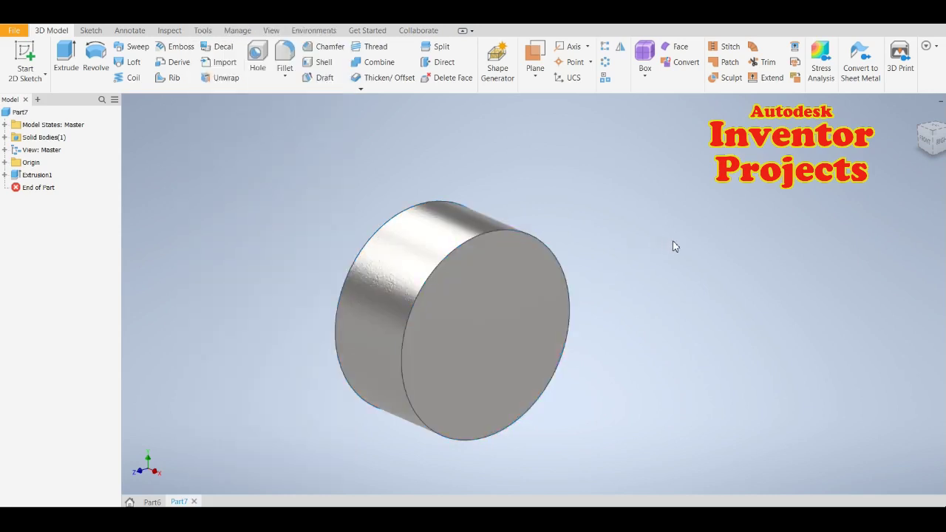
middle_drag(724, 235, 729, 232)
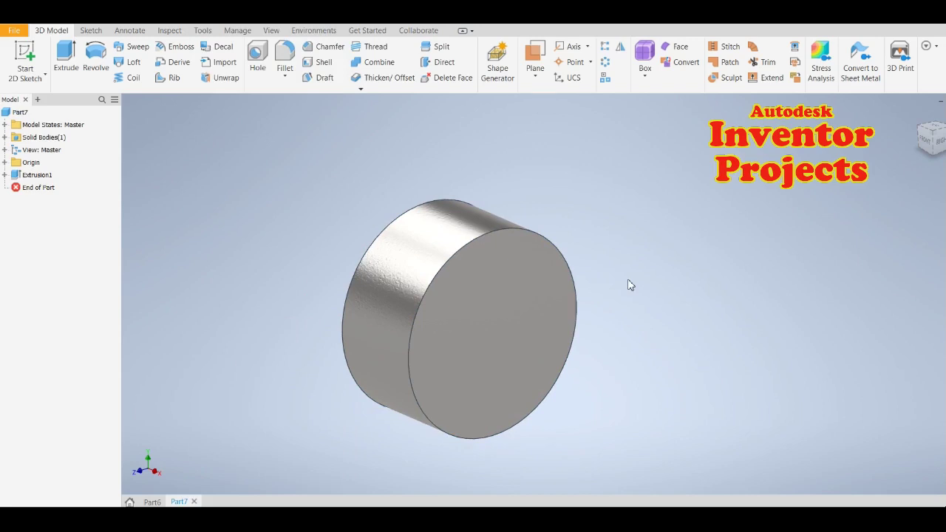
Step: Start a sketch on the cylinder's front flat face and draw a 10 mm diameter circle centred on the origin
click(567, 317)
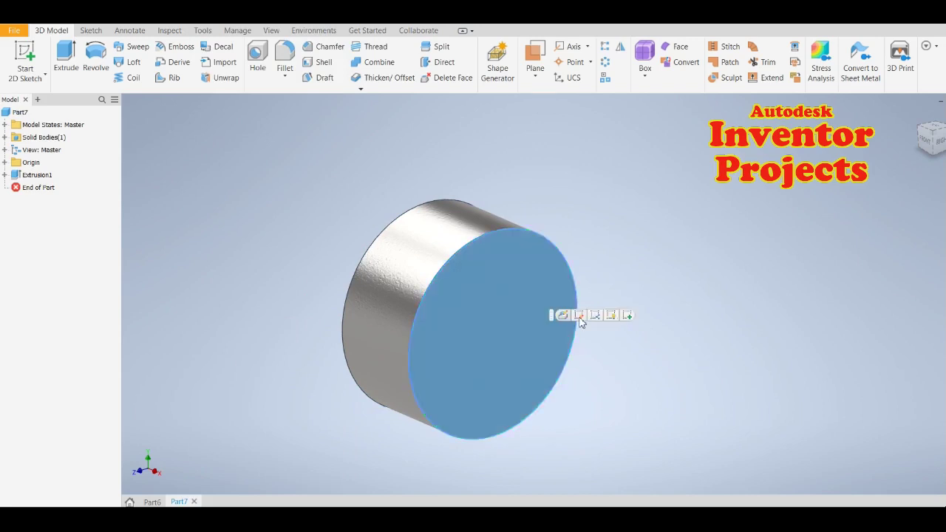
click(628, 315)
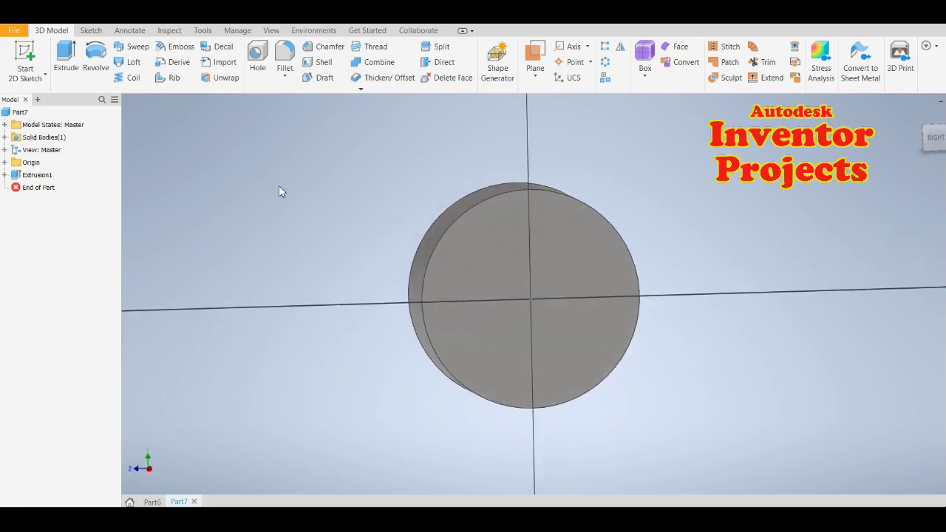
click(94, 55)
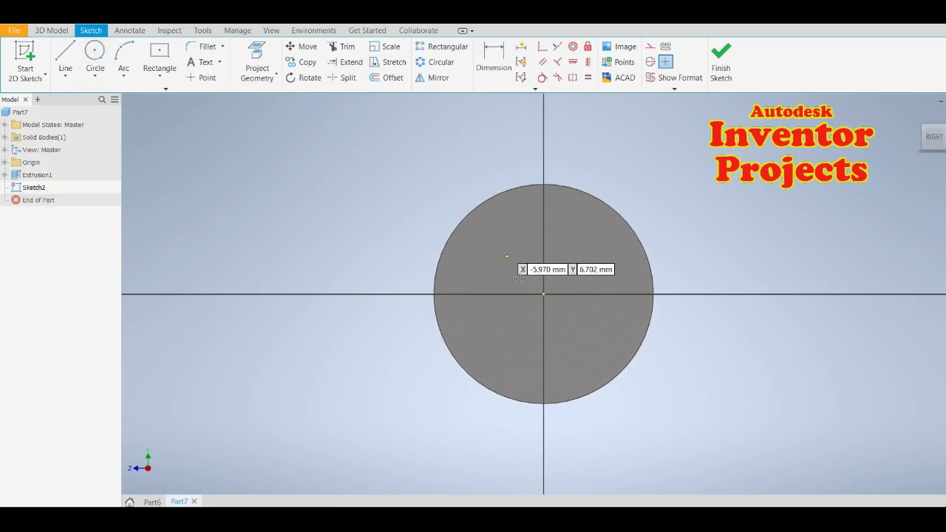
click(543, 294)
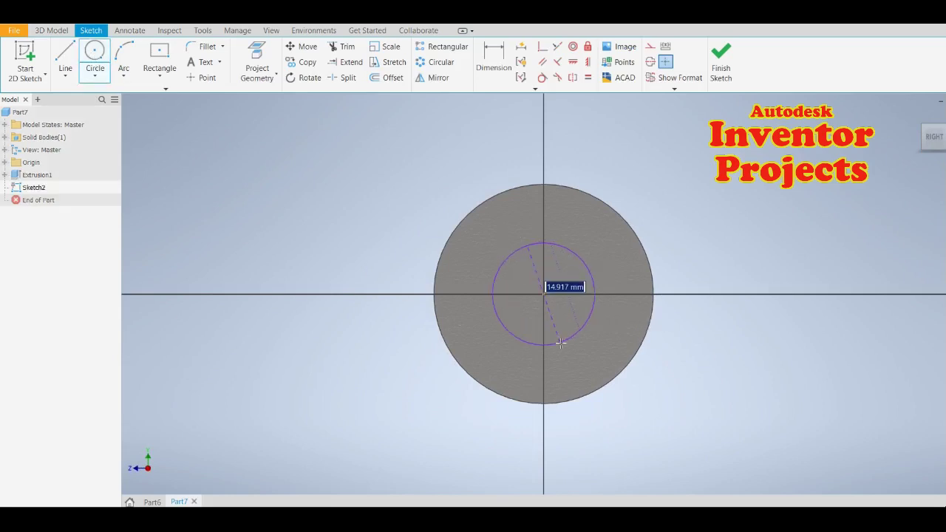
text(10)
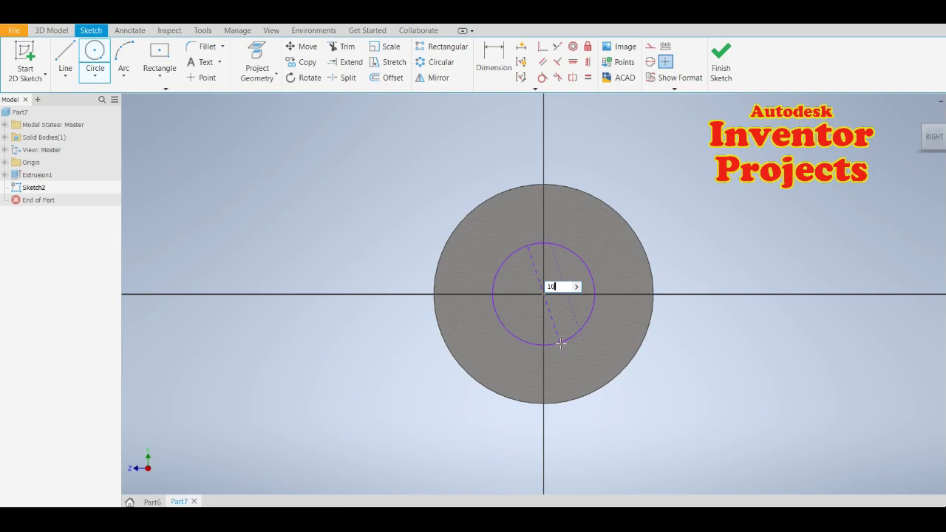
key(Return)
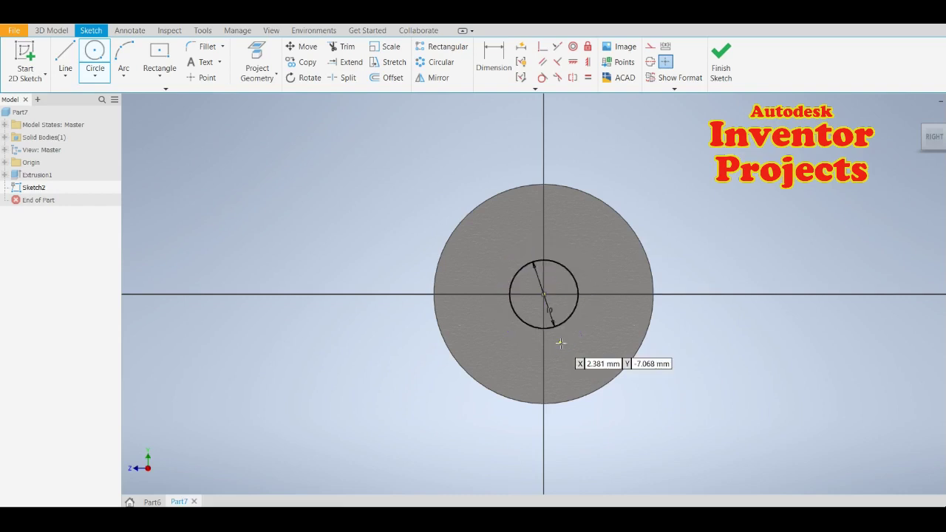
Step: Draw a vertical line from the origin to the top of the 10 mm circle and convert it to construction
scroll(553, 274, up, 3)
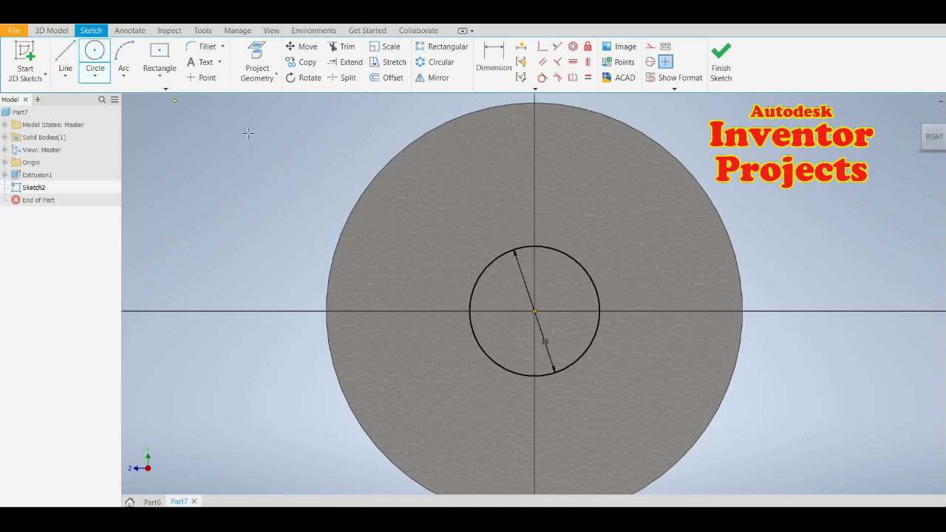
key(l)
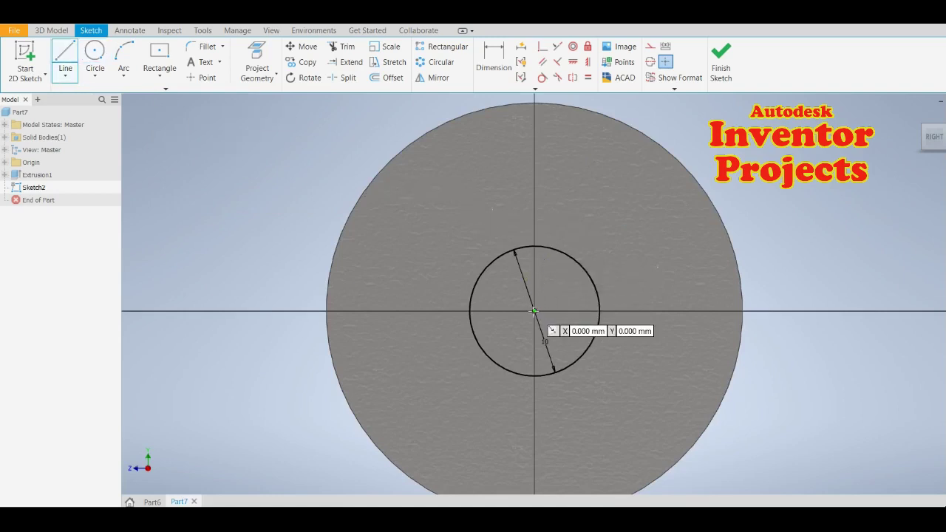
key(Return)
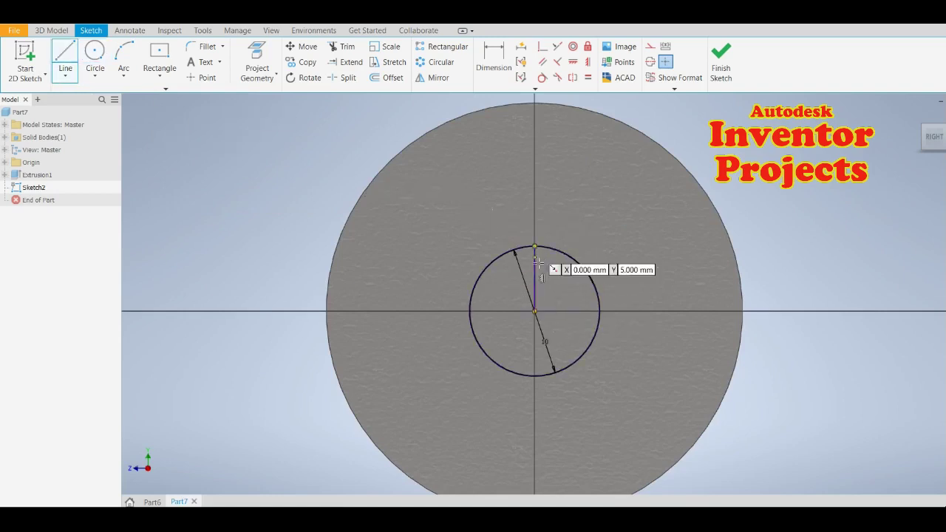
click(537, 264)
key(Escape)
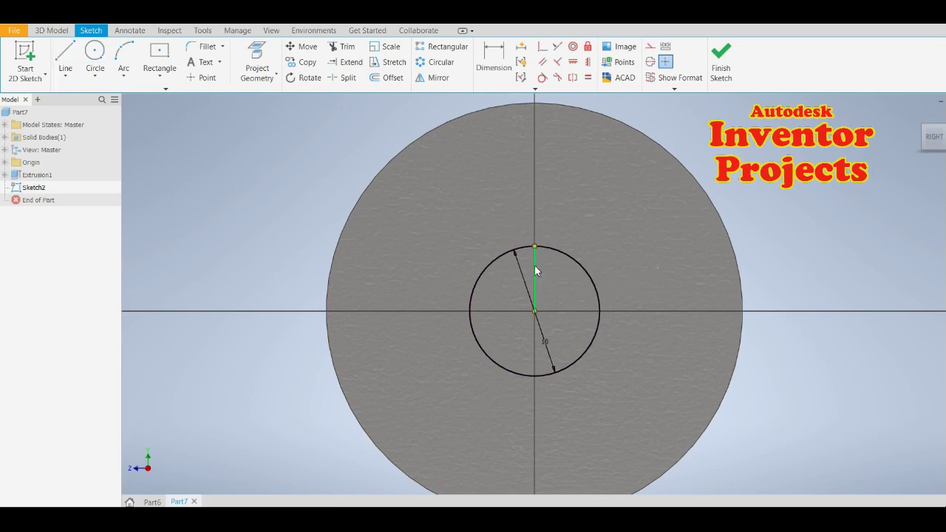
right_click(534, 265)
click(595, 231)
Step: Draw a centre-point rectangle about 1.9 mm wide and 2.8 mm high, centred on the top point of the 10 mm circle
scroll(573, 237, down, 3)
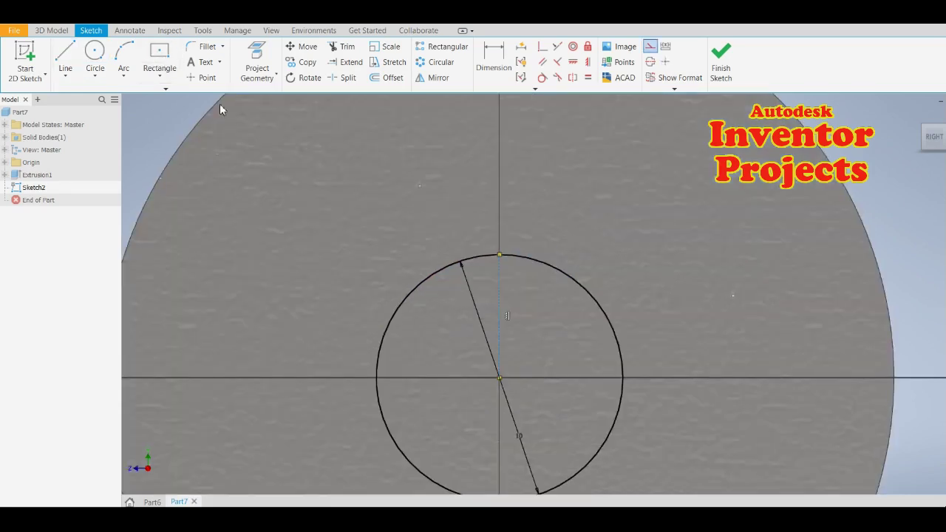
key(l)
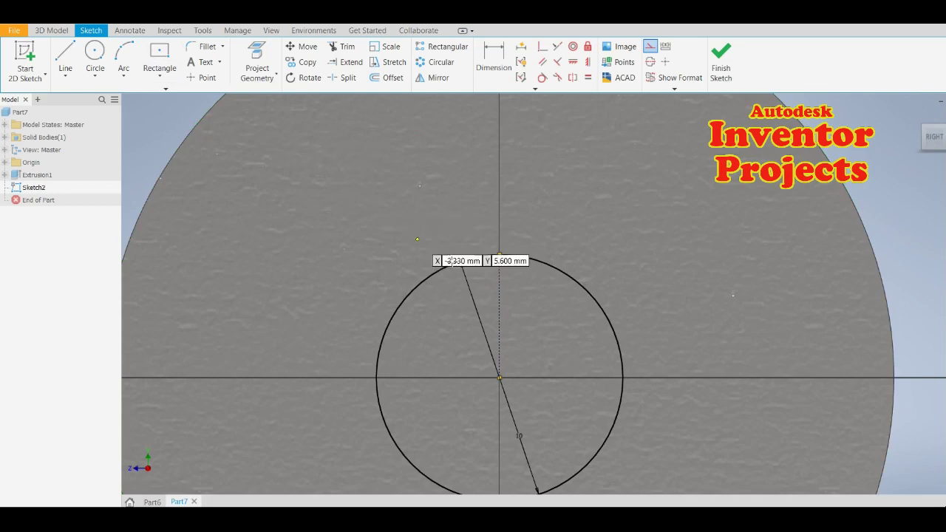
key(r)
click(500, 255)
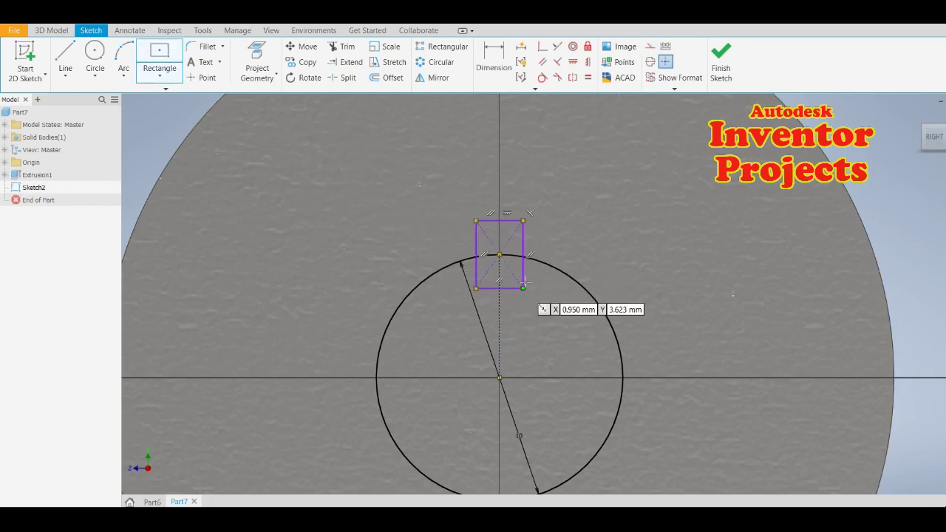
click(523, 287)
key(Escape)
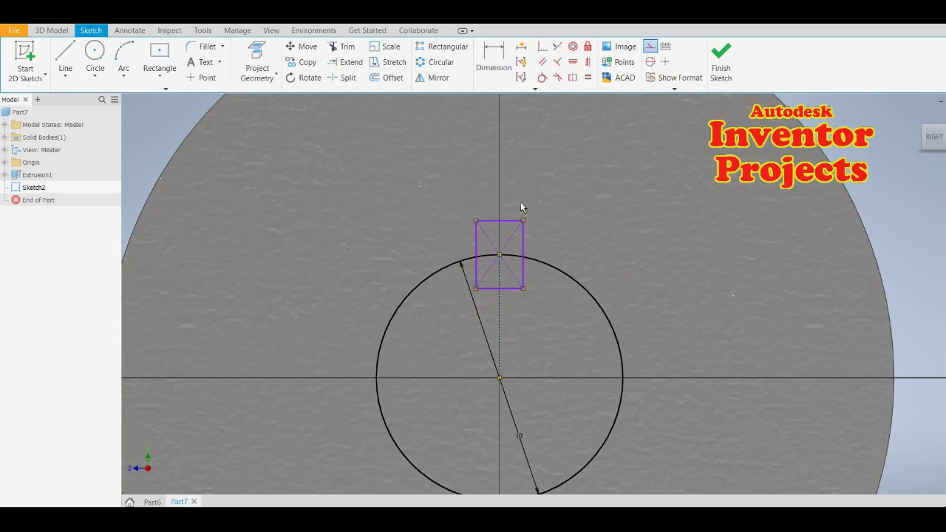
Step: Dimension the keyway rectangle to 2 mm wide and 2 mm high
key(d)
click(507, 221)
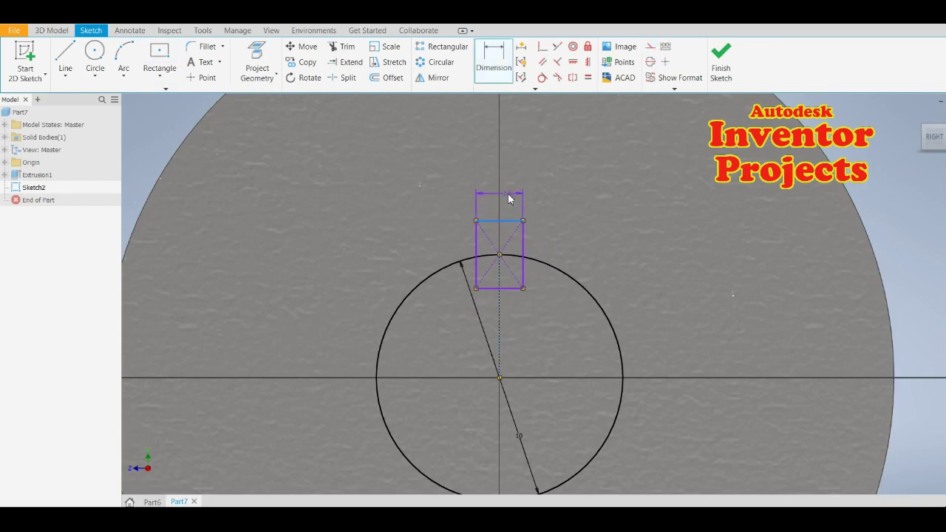
click(508, 194)
text(2)
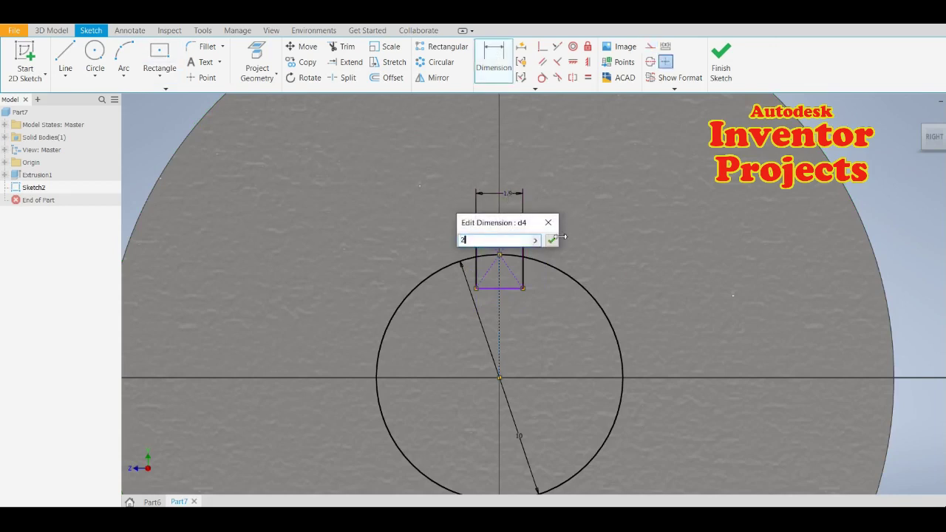
click(551, 240)
click(524, 255)
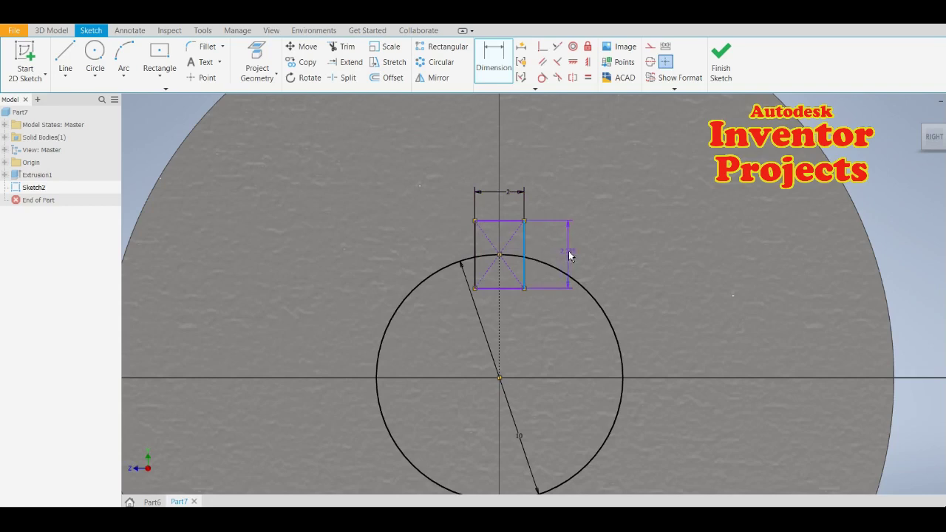
click(569, 256)
text(2)
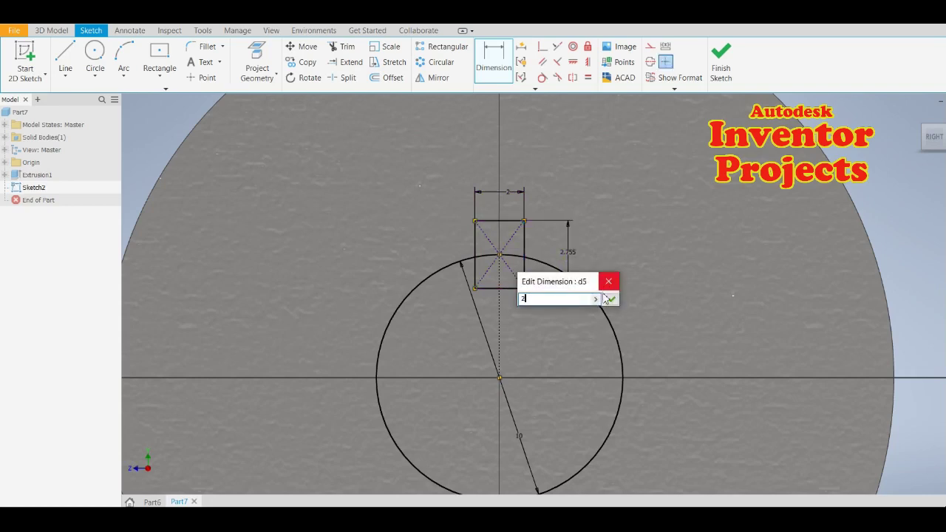
click(611, 299)
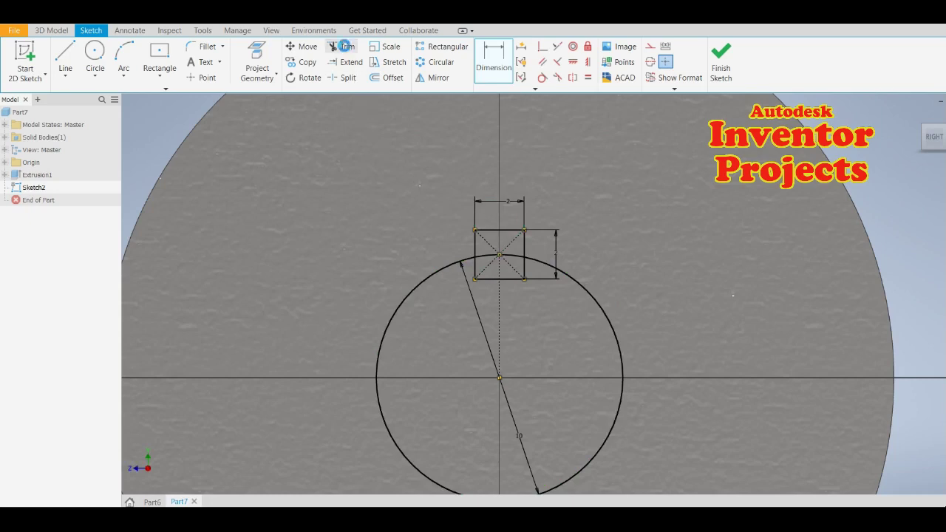
Step: Trim the overlapping rectangle and circle segments into one keyed bore outline and finish the sketch
click(530, 281)
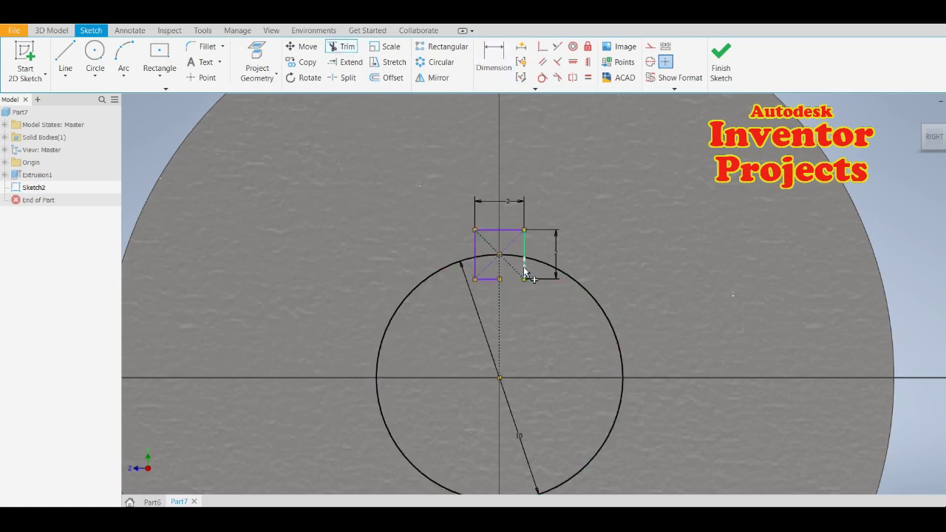
click(475, 271)
click(494, 280)
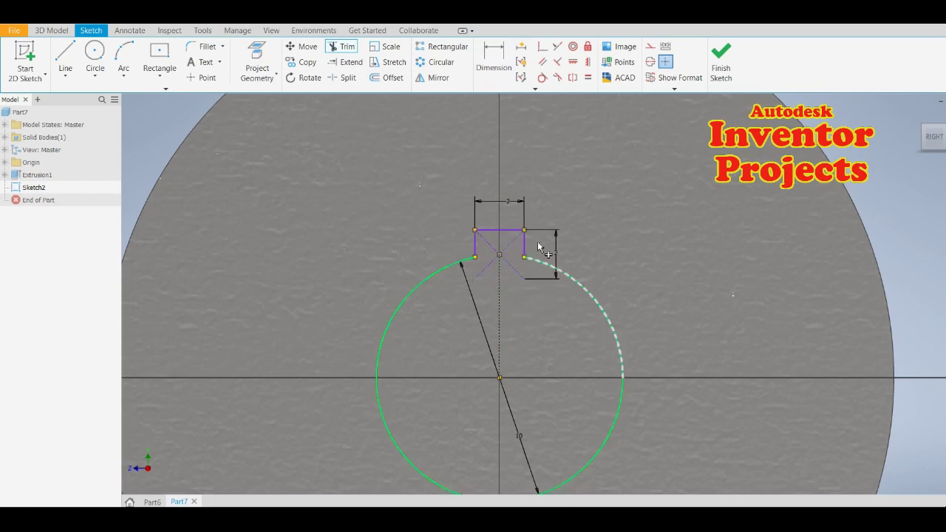
scroll(653, 186, down, 5)
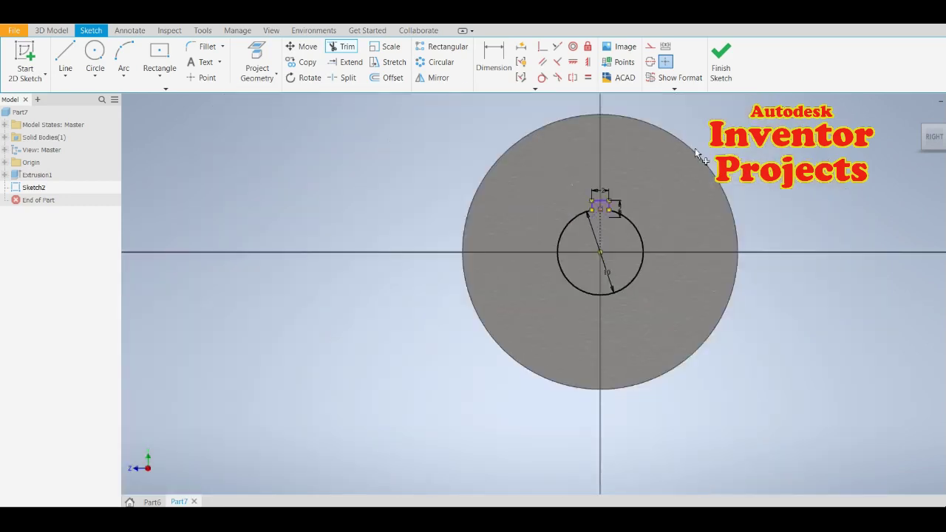
click(721, 61)
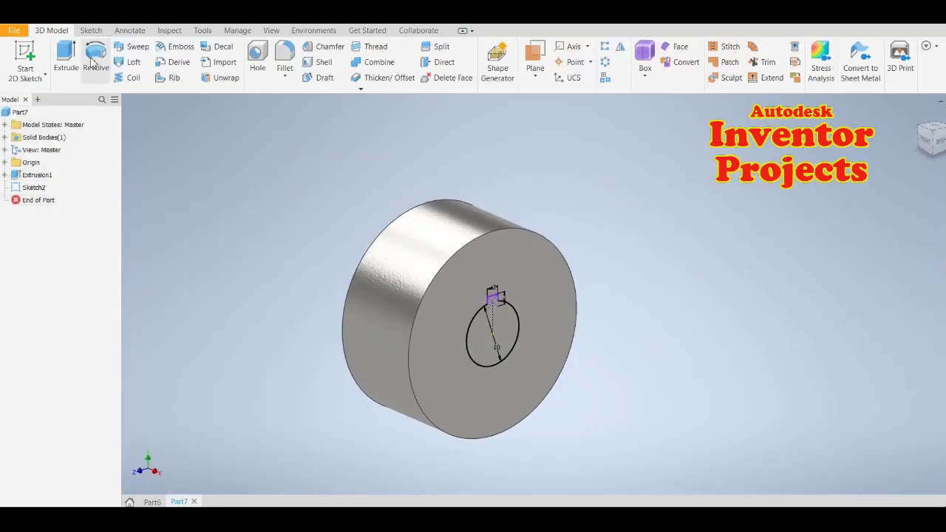
Step: Extrude the keyed bore profile as a cut through the whole cylinder
click(66, 58)
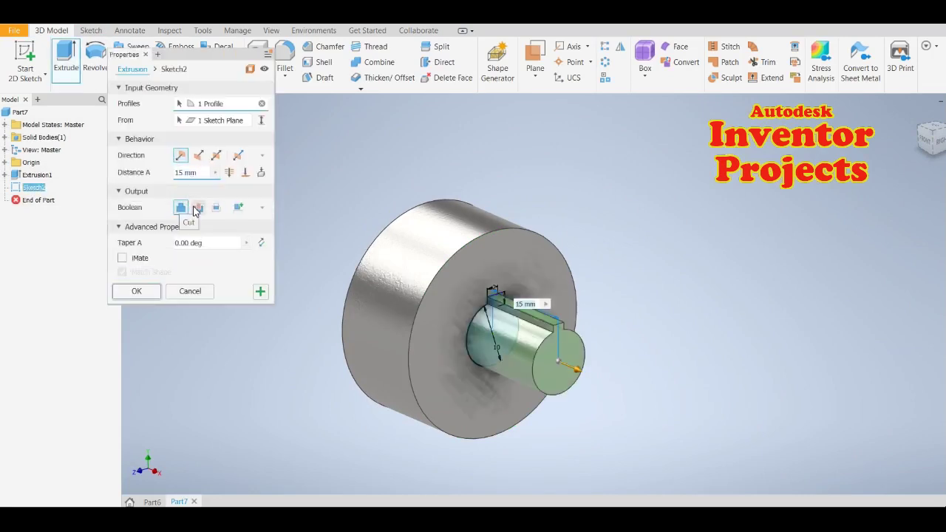
click(198, 208)
click(198, 155)
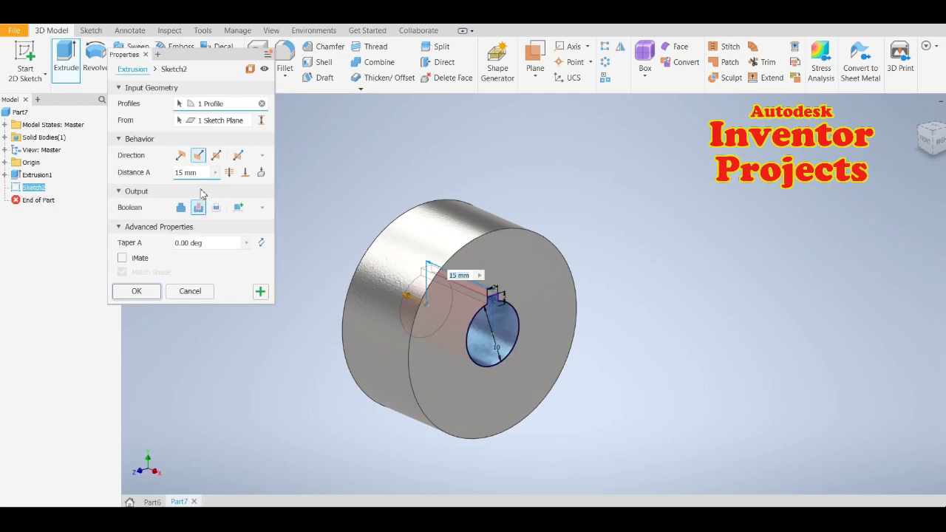
click(228, 172)
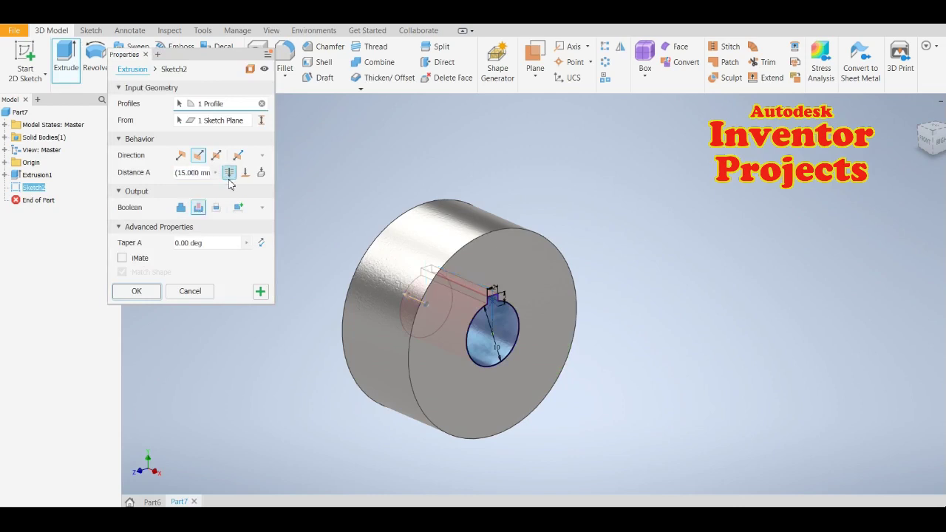
click(150, 295)
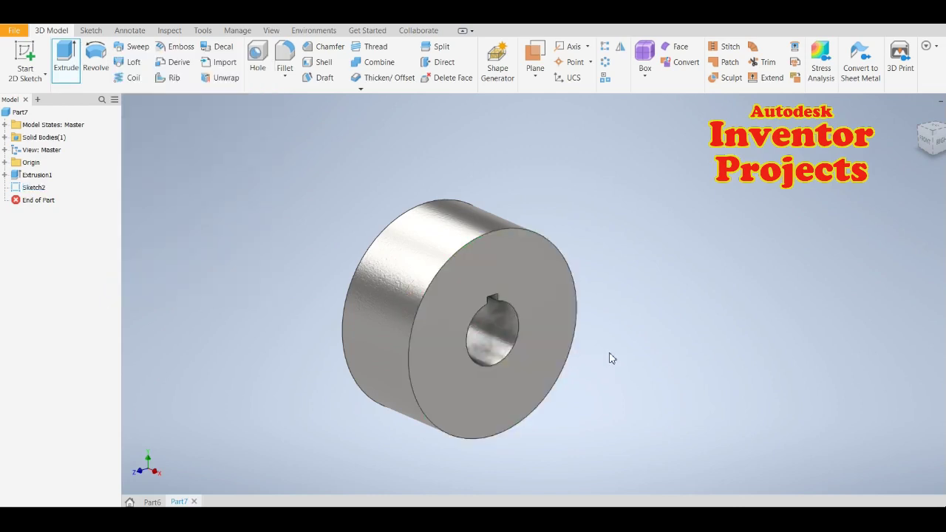
Step: Sketch 15 mm and 25 mm diameter circles centred on the origin on the cylinder's front face and finish the sketch
scroll(618, 360, up, 3)
shift+middle_drag(595, 352, 593, 290)
scroll(564, 342, down, 5)
scroll(564, 343, up, 3)
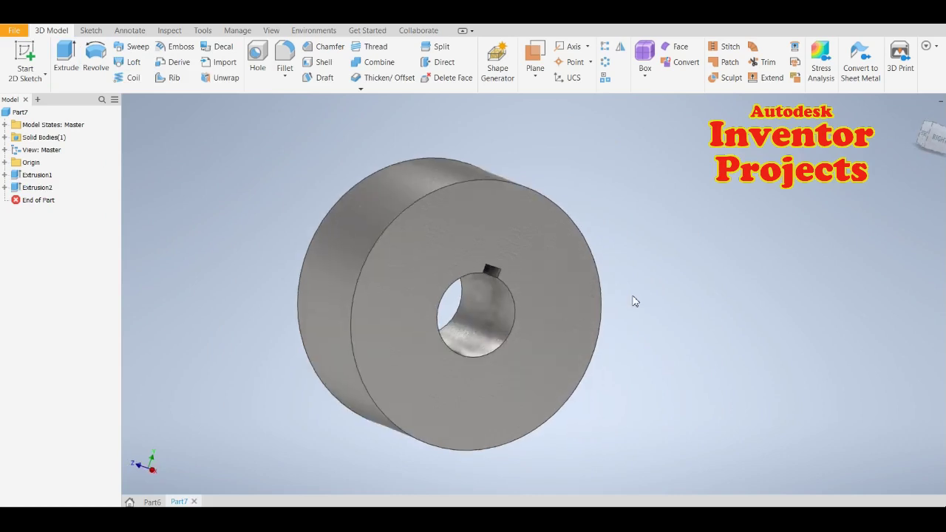
click(584, 292)
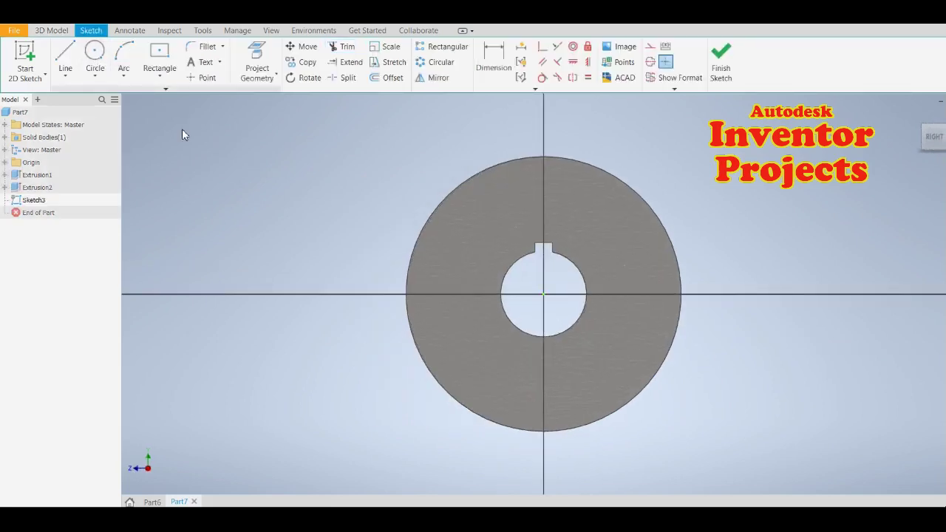
key(c)
click(543, 294)
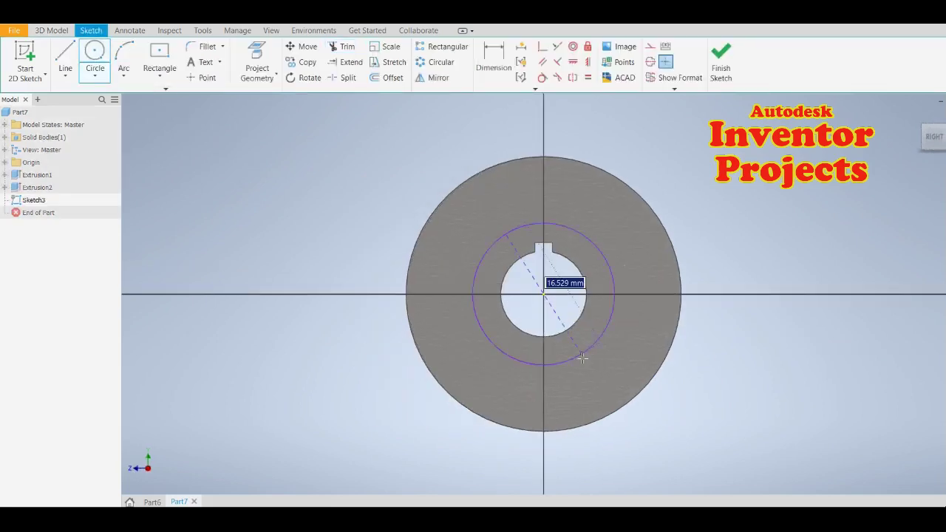
text(15)
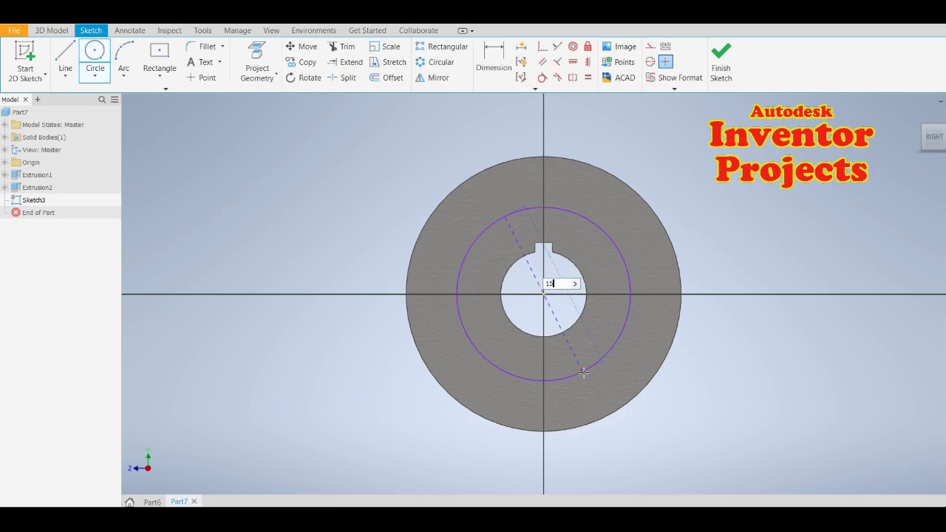
key(Return)
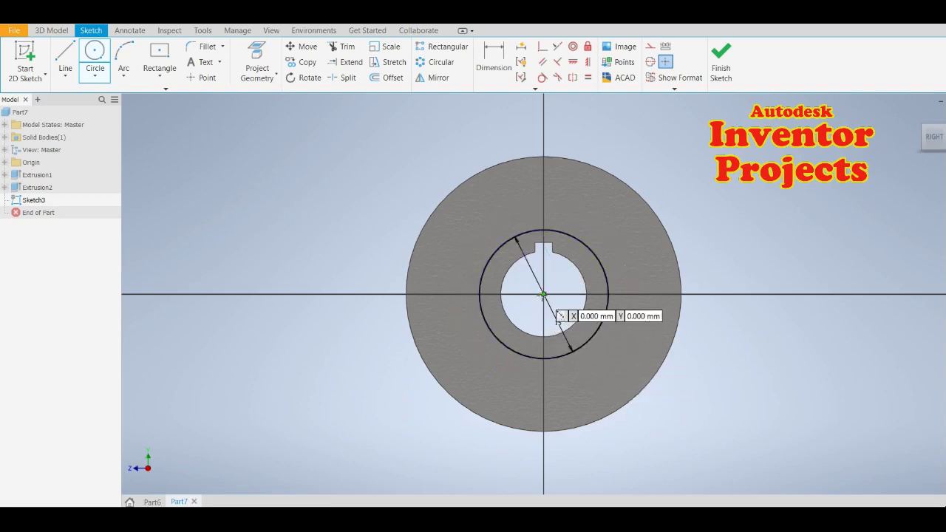
click(543, 294)
text(25)
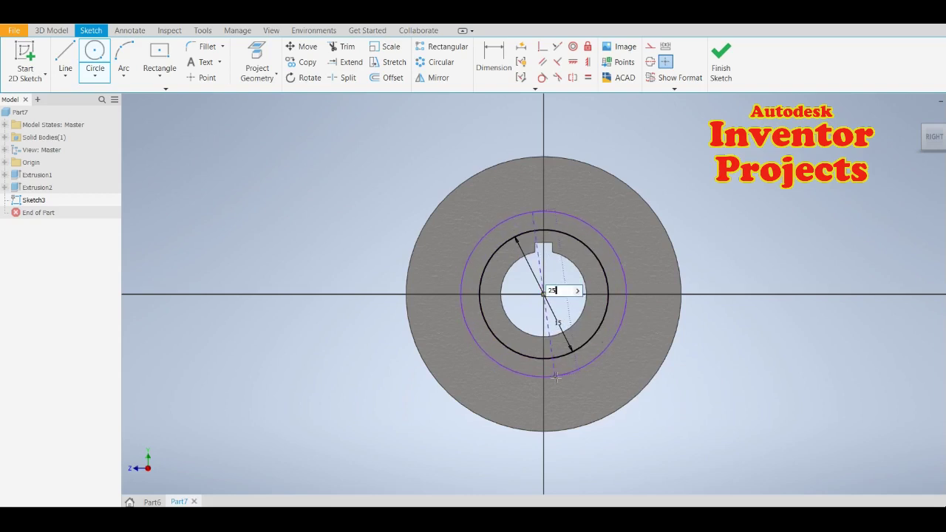
key(Return)
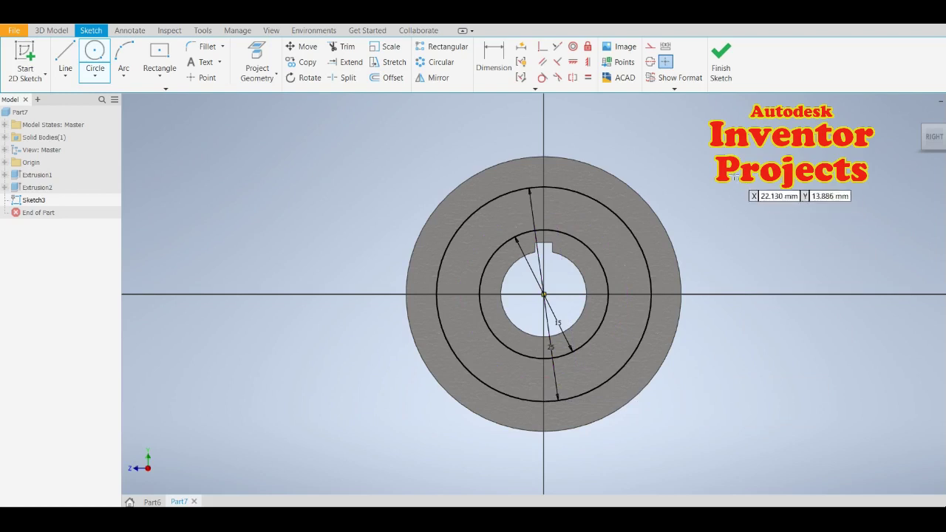
click(721, 63)
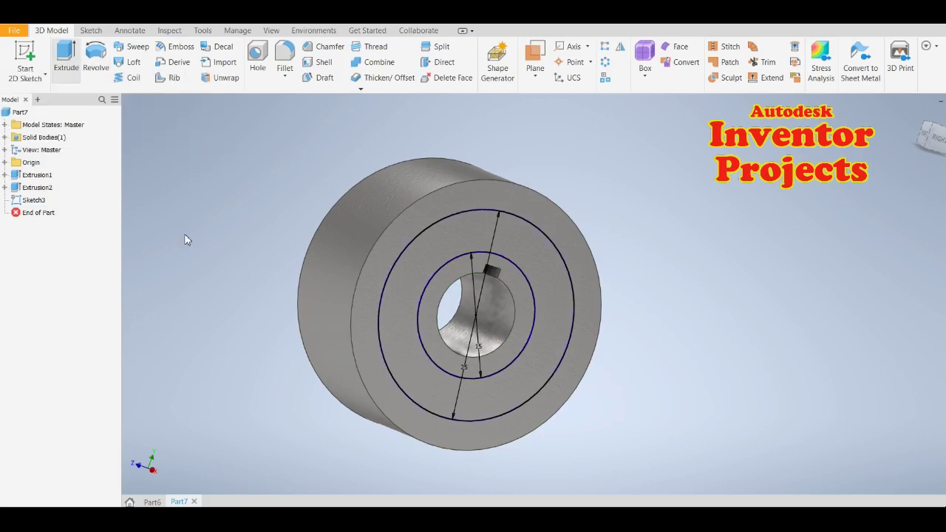
Step: Cut the ring between the 15 mm and 25 mm circles 3 mm deep into the cylinder
key(e)
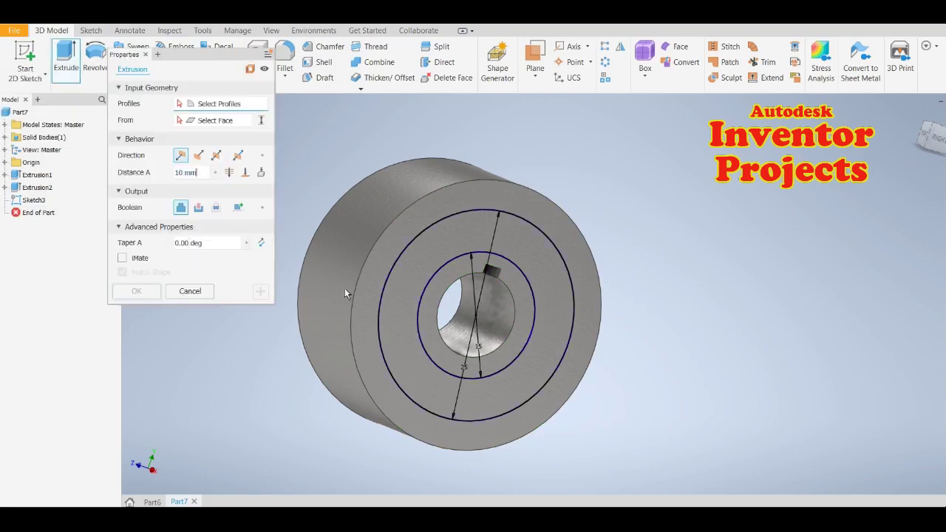
click(412, 294)
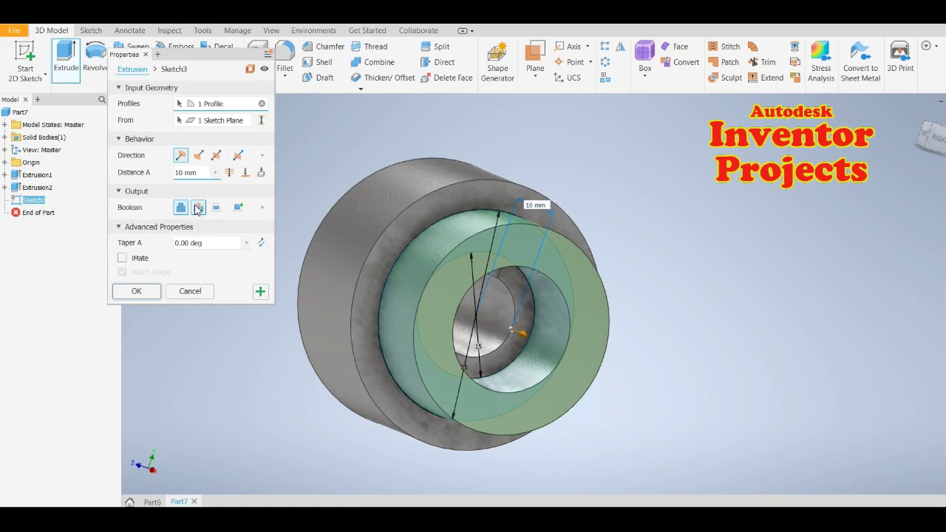
click(198, 207)
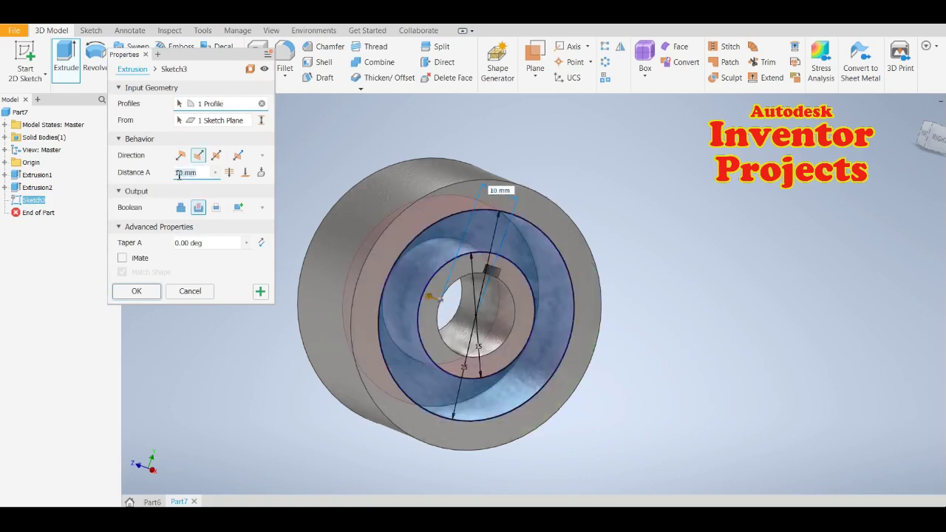
text(3)
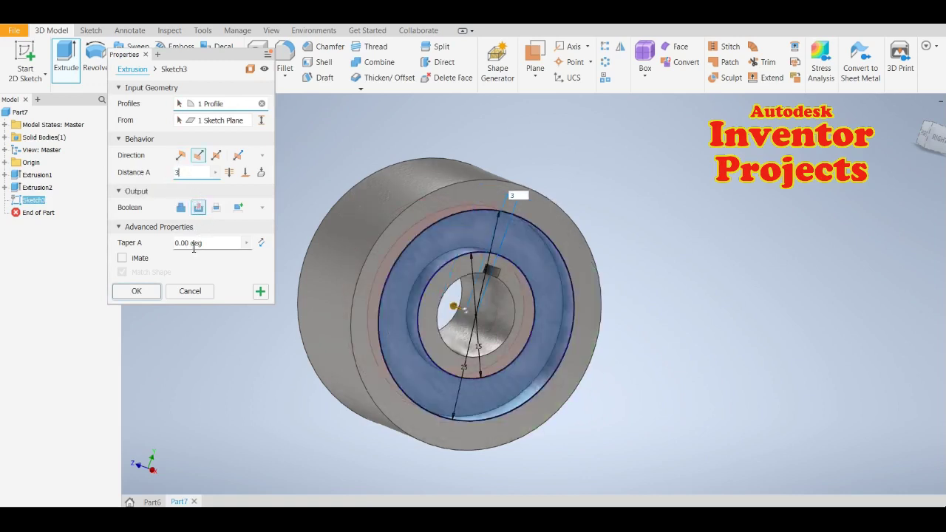
click(136, 292)
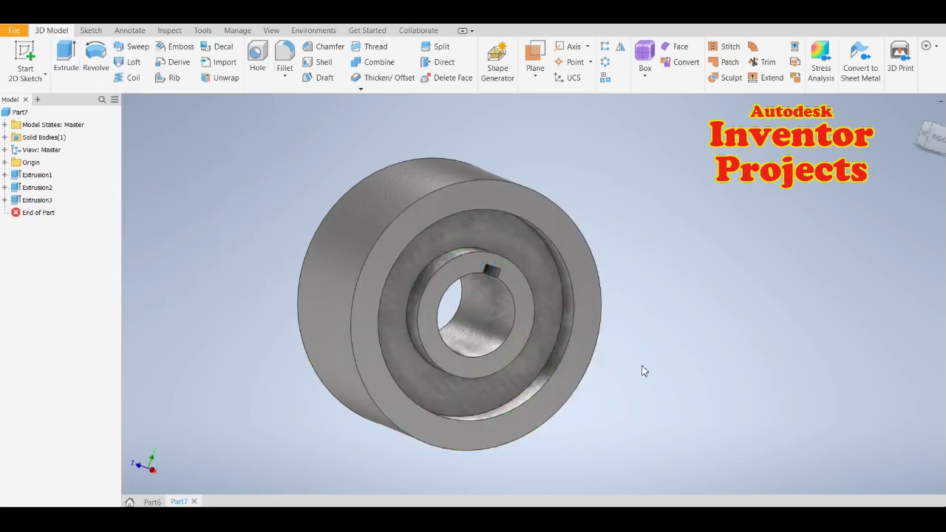
Step: Mirror the ring-shaped recess about the YZ plane onto the cylinder's opposite face
shift+middle_drag(518, 317, 458, 348)
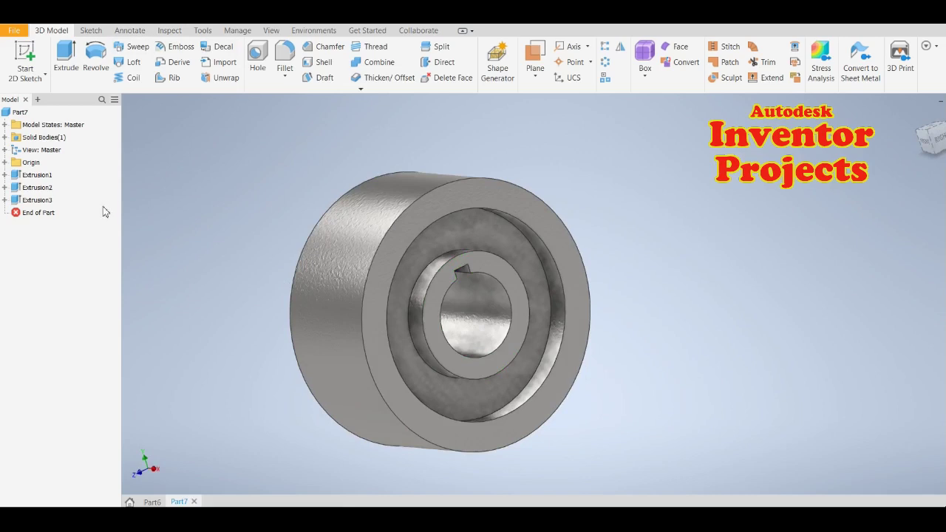
click(35, 201)
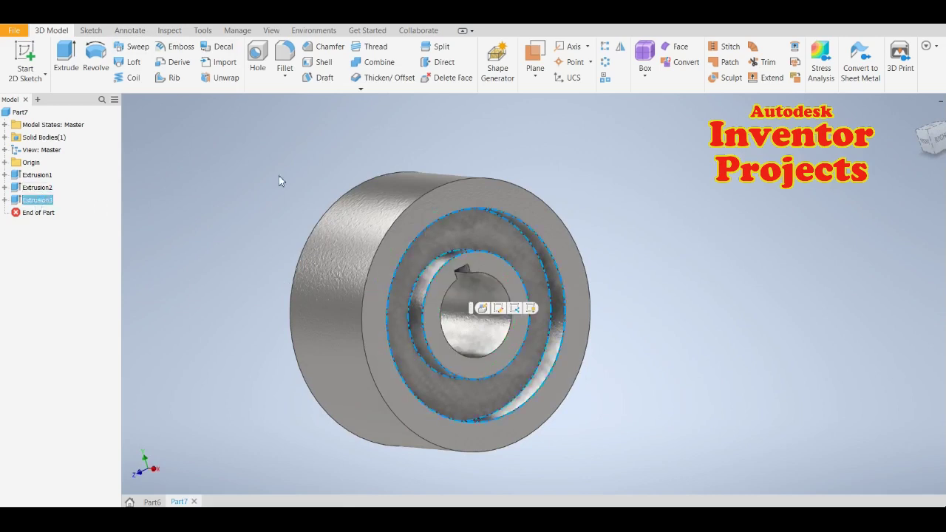
click(620, 47)
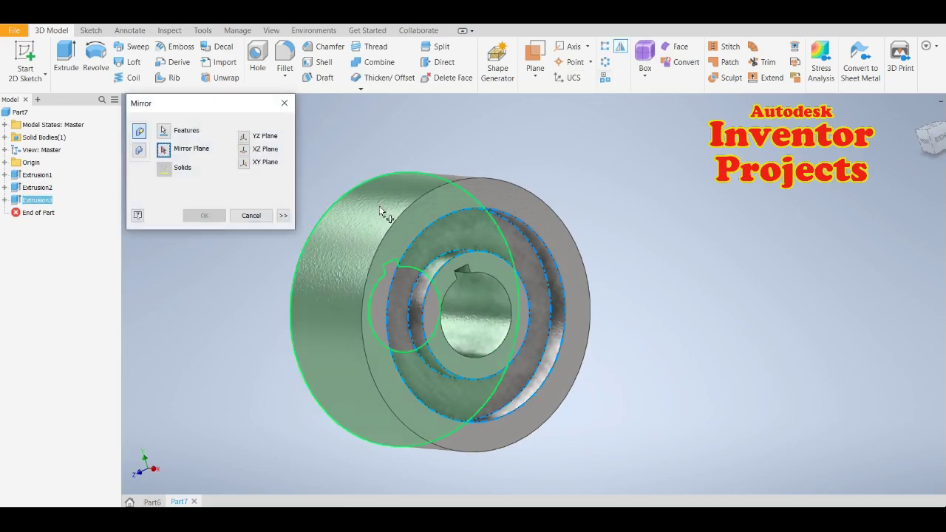
click(243, 139)
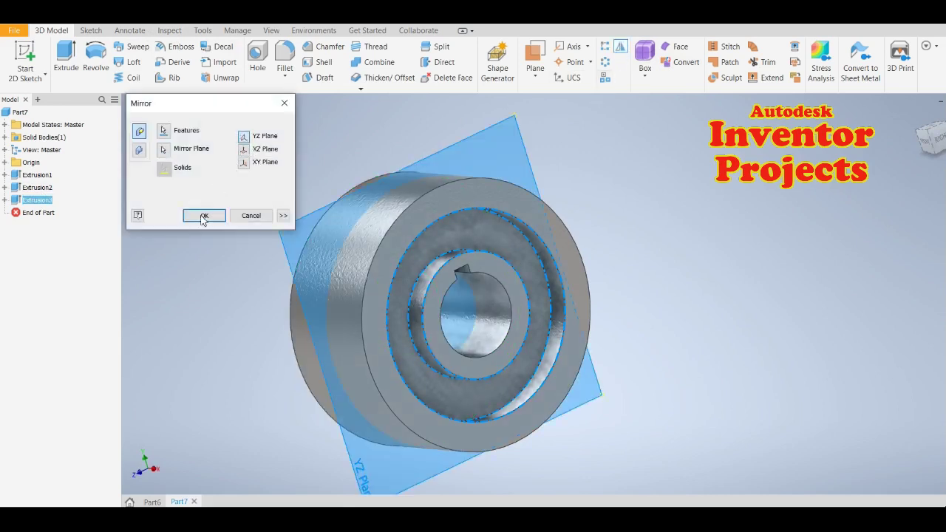
click(204, 216)
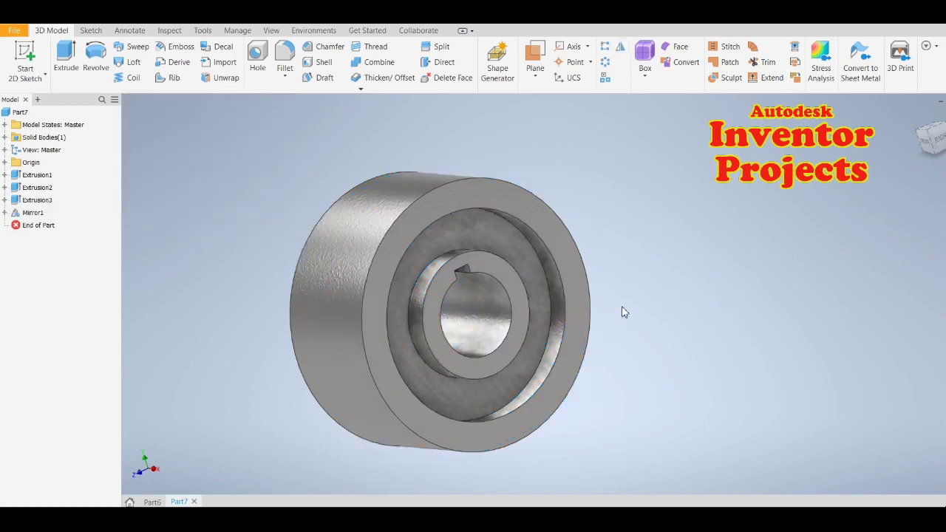
Step: Start a new sketch on the cylinder's front face
shift+middle_drag(609, 266, 521, 266)
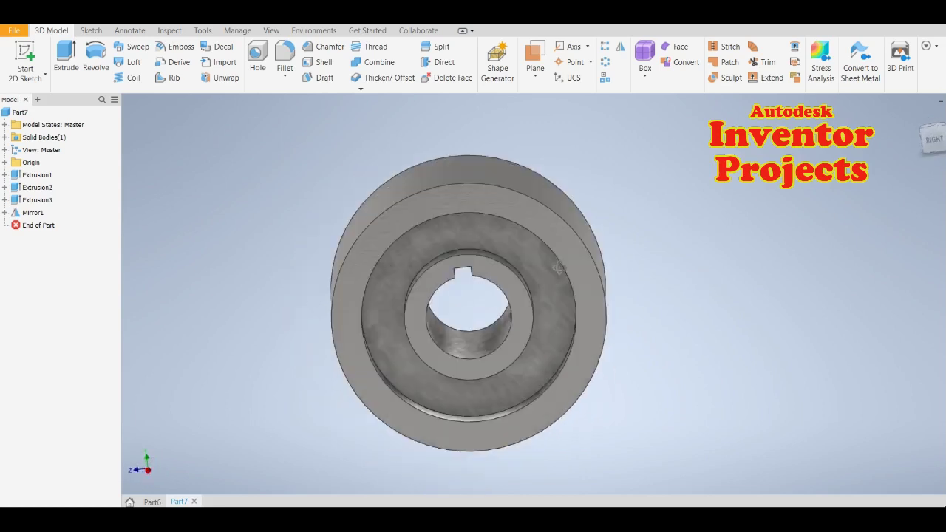
click(541, 329)
click(584, 314)
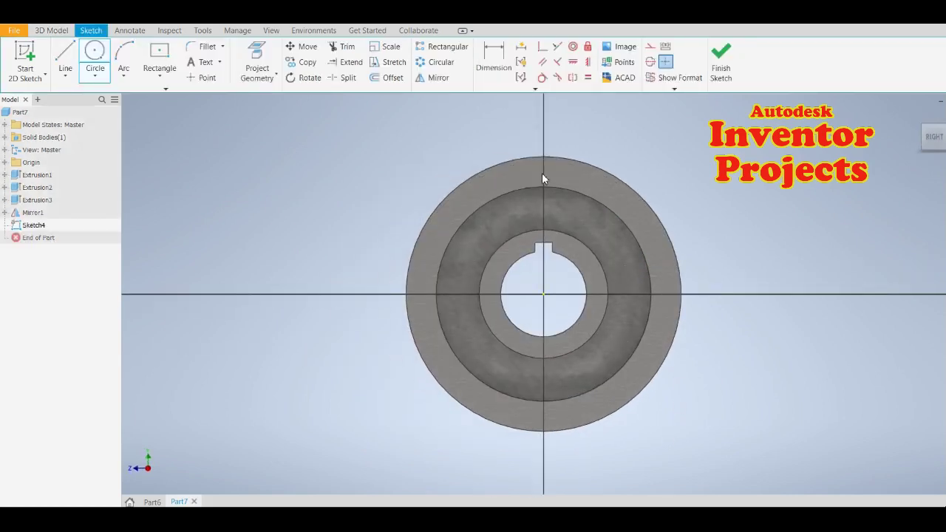
key(Escape)
scroll(550, 211, up, 3)
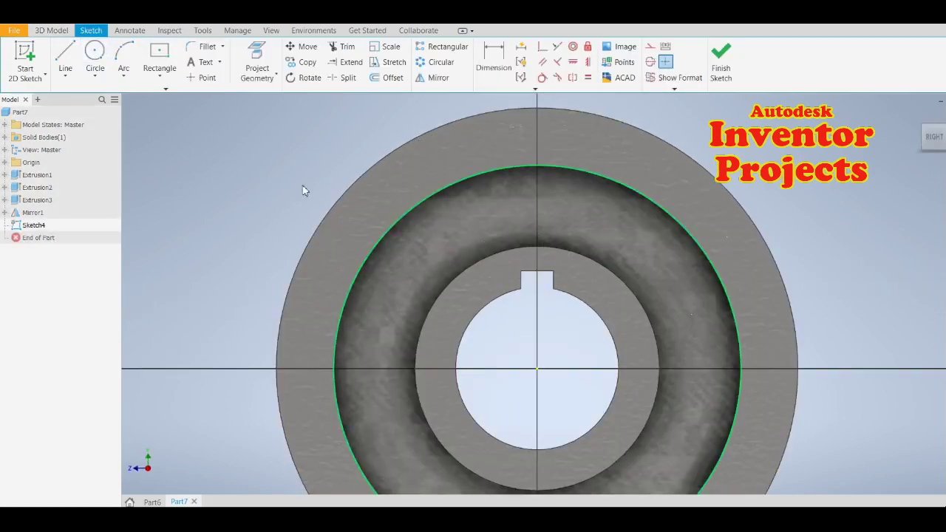
click(65, 57)
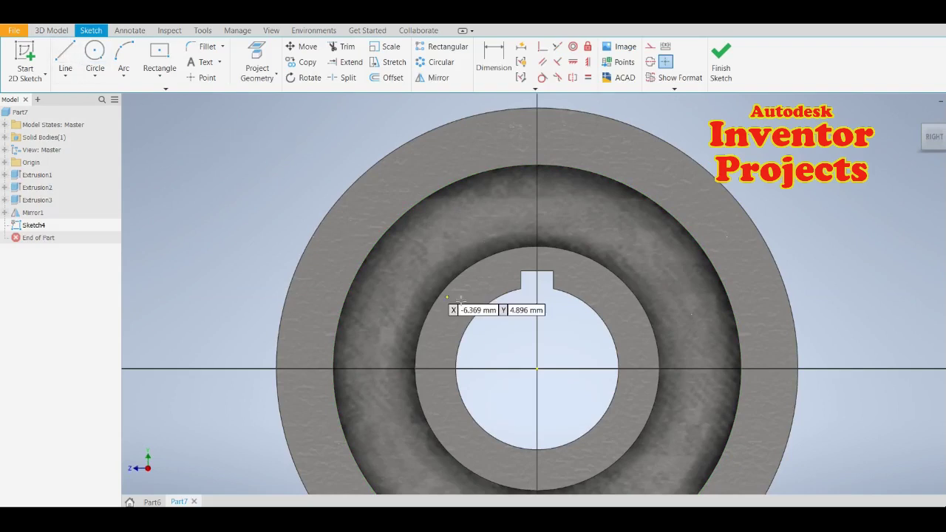
click(546, 358)
scroll(558, 314, down, 5)
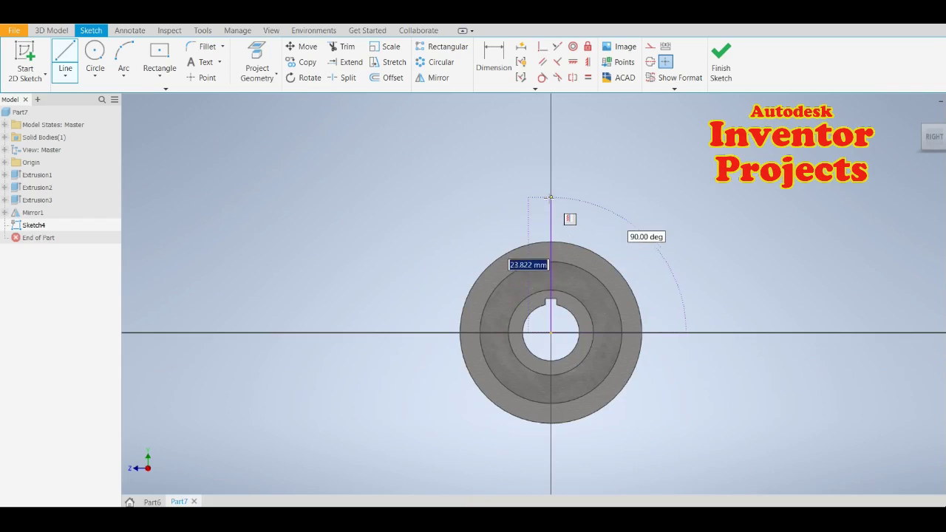
click(547, 198)
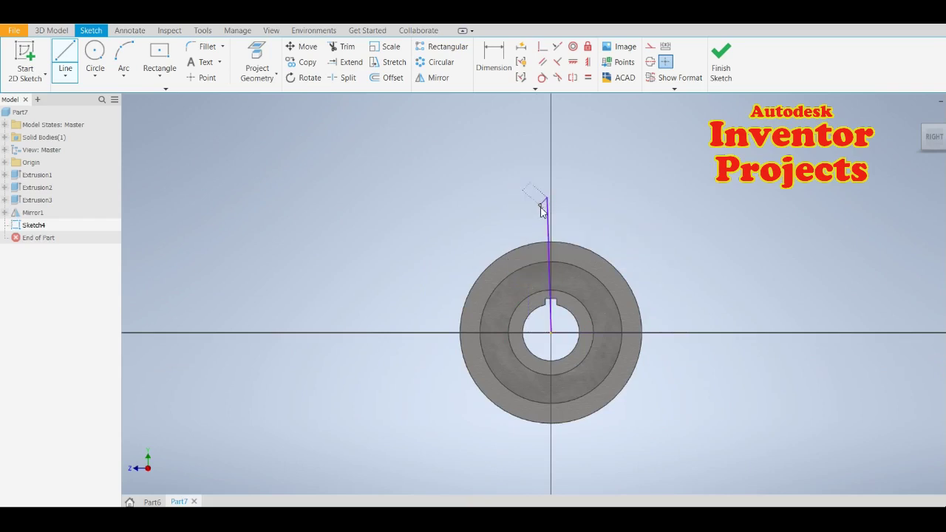
key(Escape)
key(Delete)
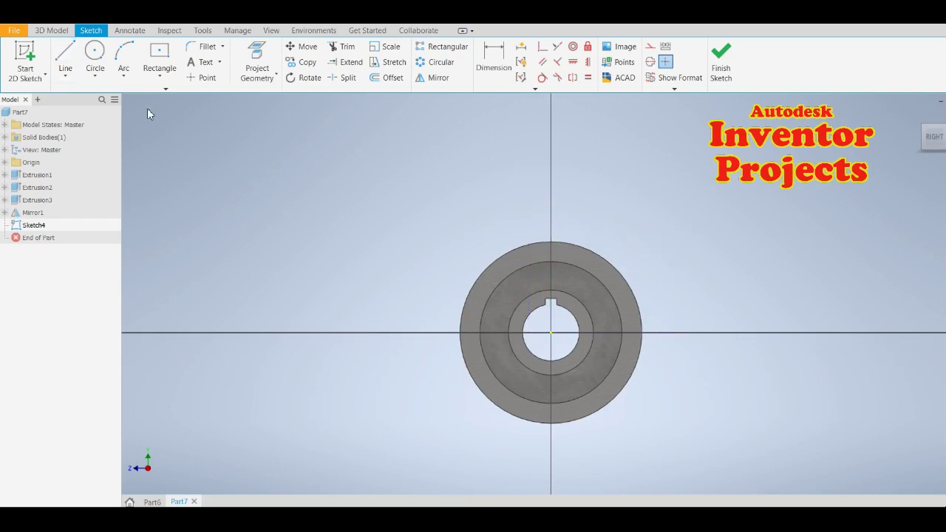
Step: Draw a vertical line from the origin up past the cylinder's outer edge and convert it to construction geometry
click(65, 58)
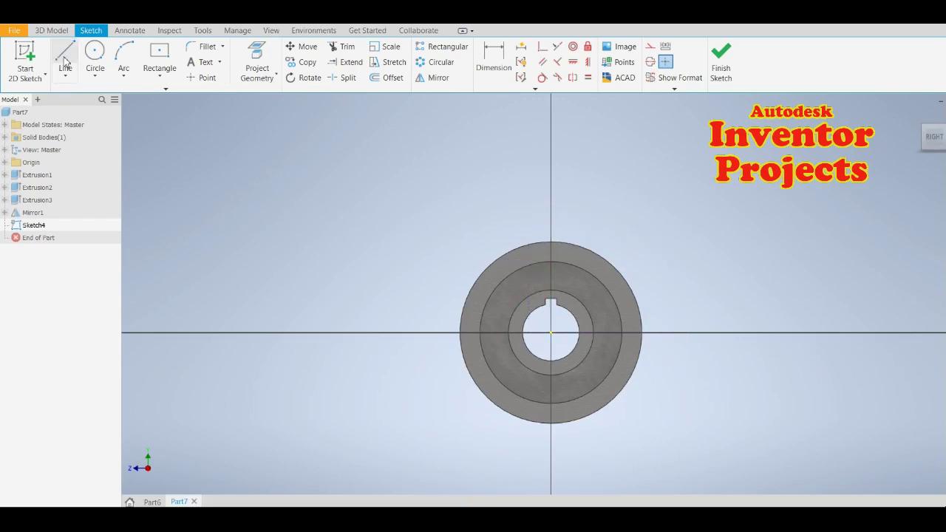
click(551, 332)
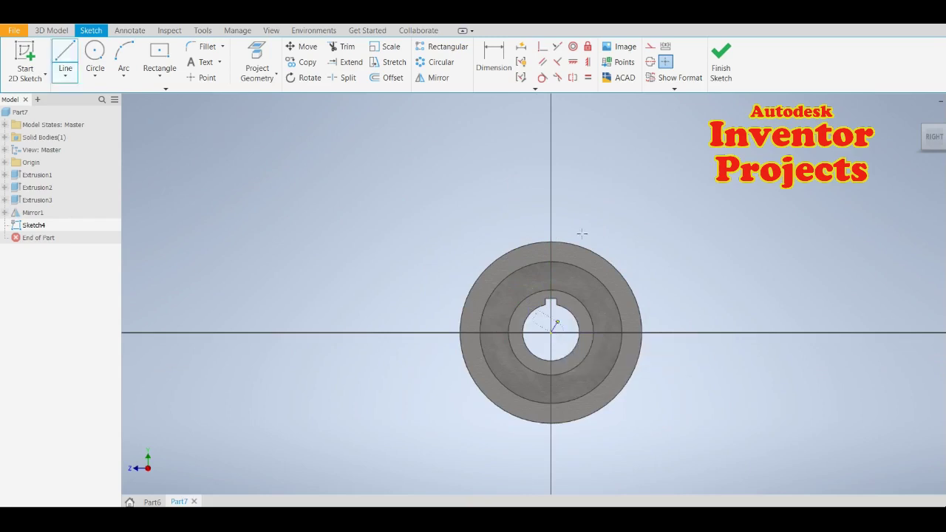
click(551, 189)
key(Escape)
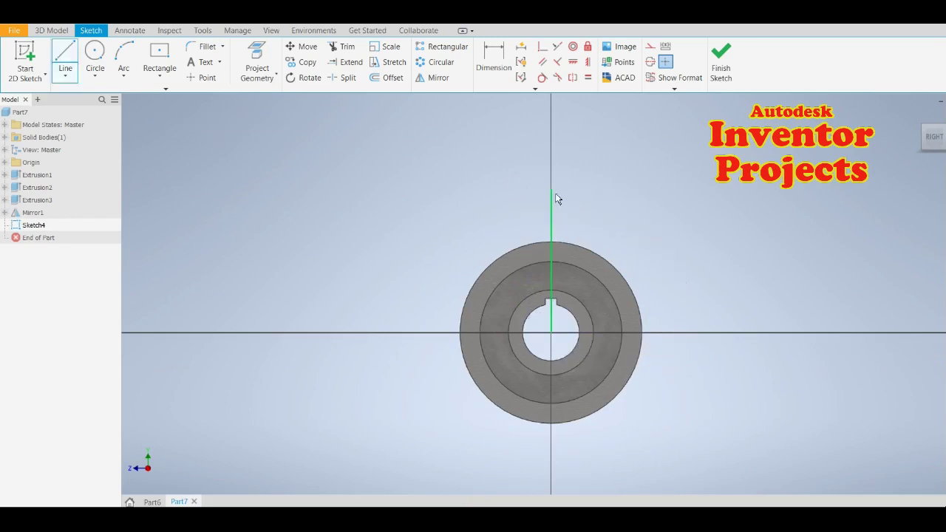
right_click(550, 208)
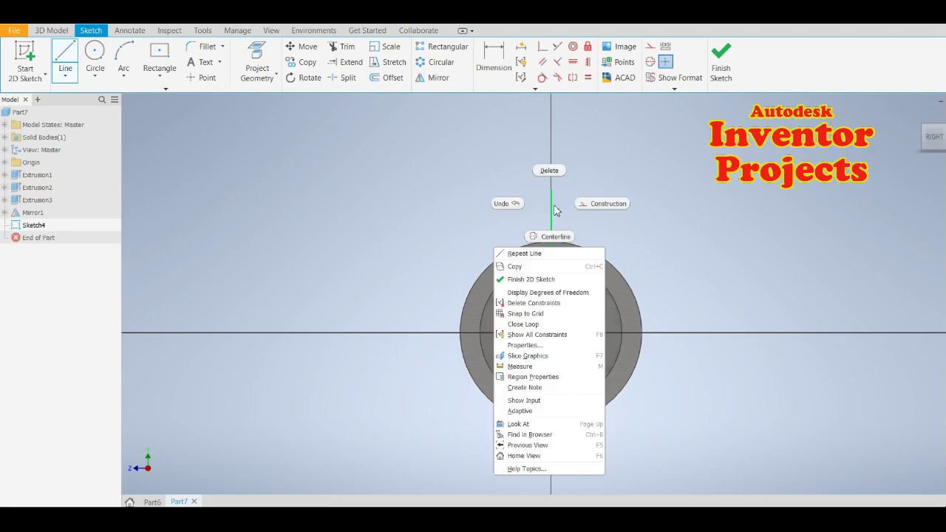
click(604, 205)
Step: Draw a horizontal line about 2.4 mm long, starting on the vertical construction line within the upper rim and running to its right
scroll(562, 273, up, 3)
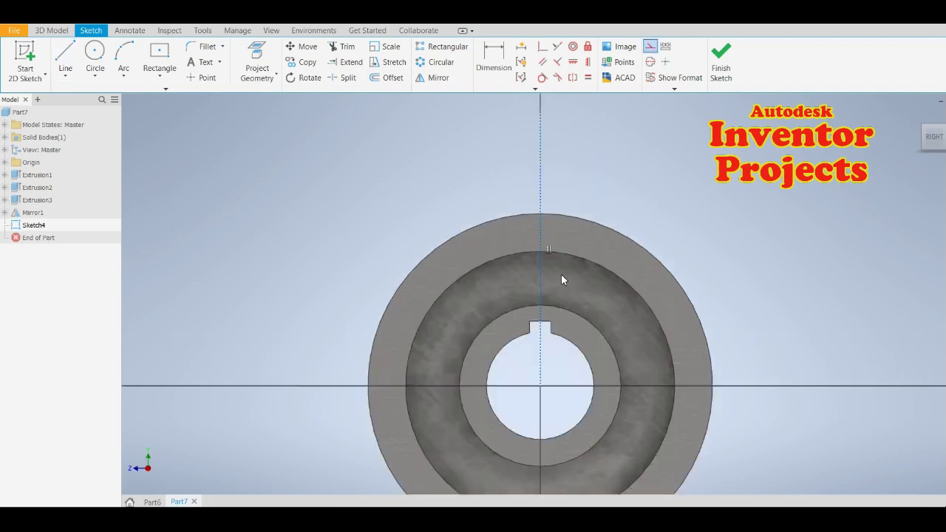
scroll(562, 273, up, 4)
mouse_move(351, 193)
middle_down()
mouse_move(292, 123)
mouse_move(288, 134)
middle_up()
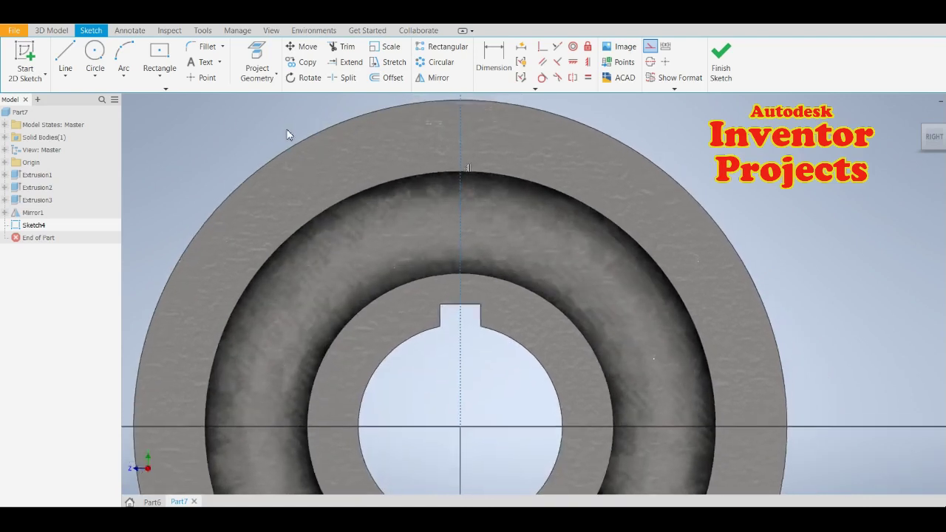
click(65, 55)
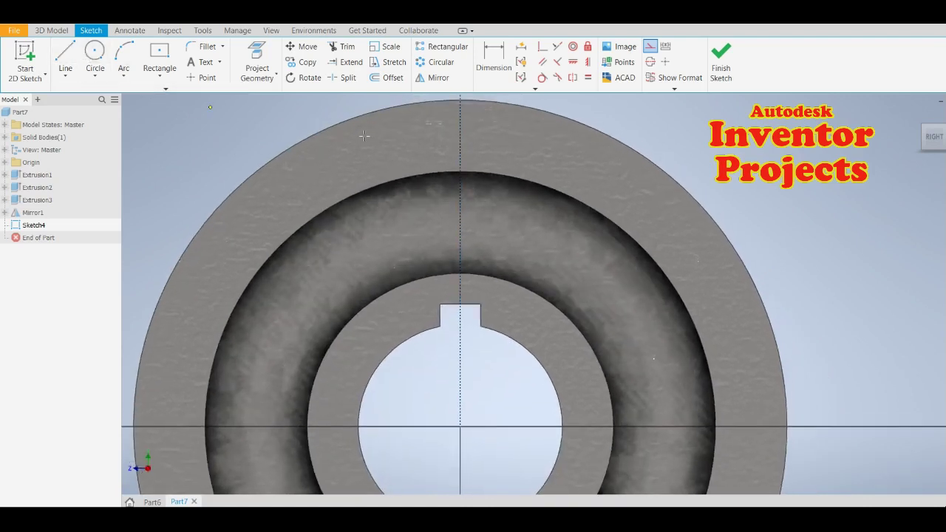
click(461, 130)
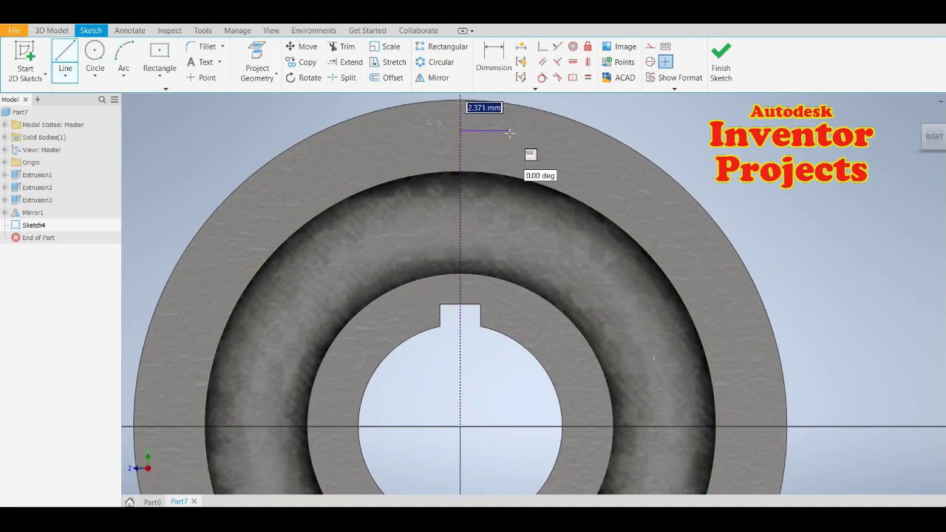
click(509, 132)
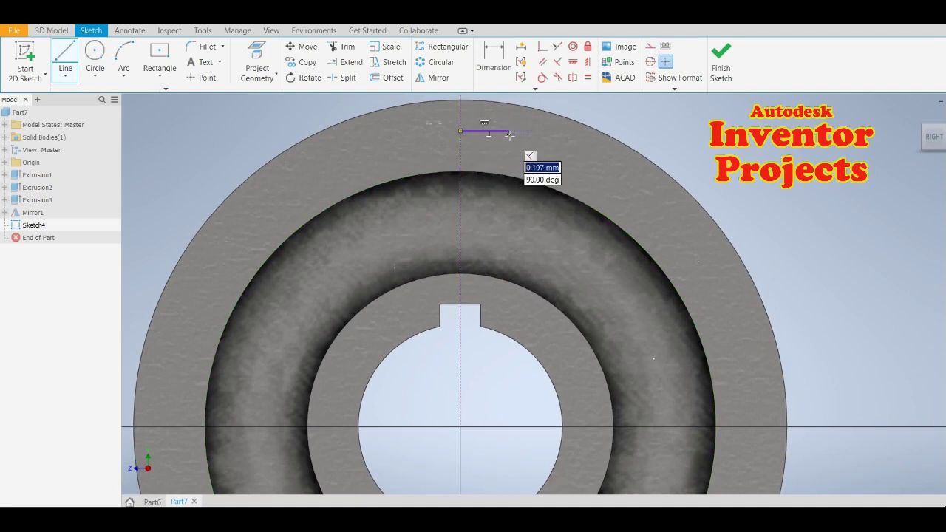
key(Escape)
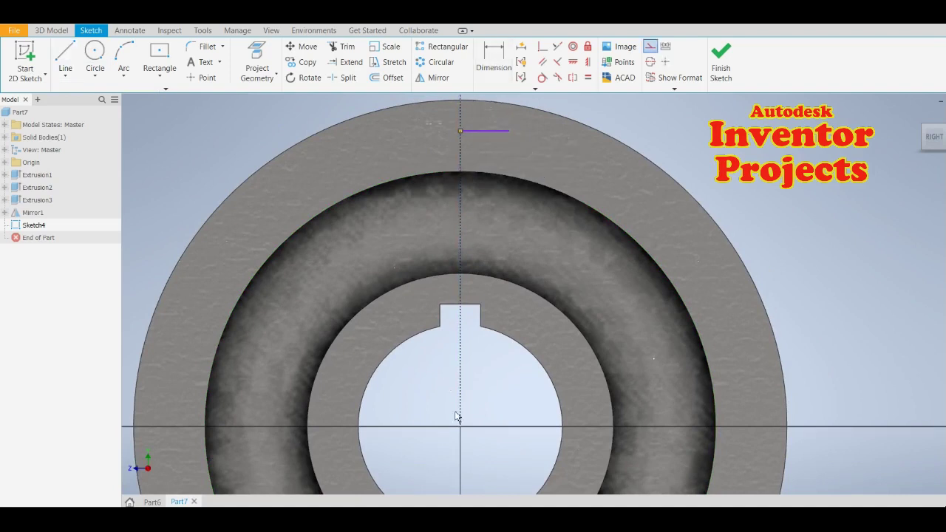
Step: Dimension the short horizontal line's height above the origin as 13.60 mm
key(d)
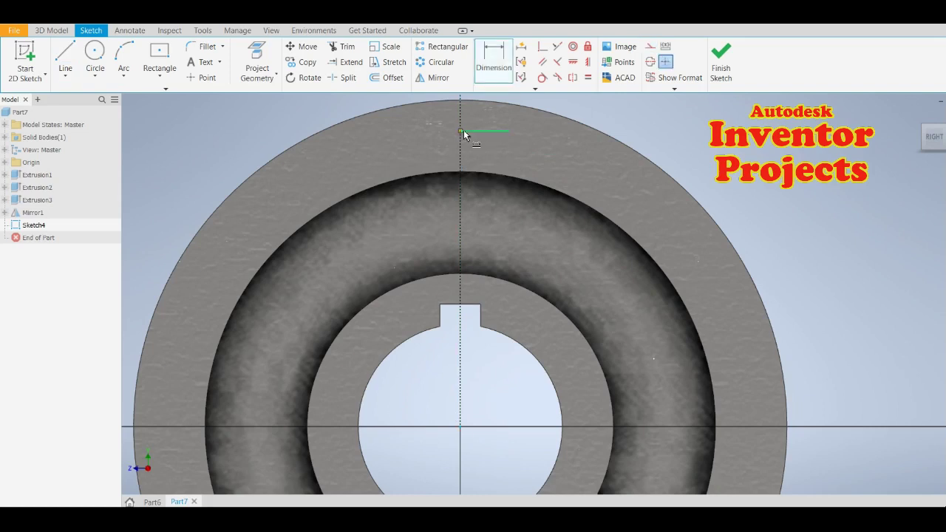
click(460, 132)
click(790, 427)
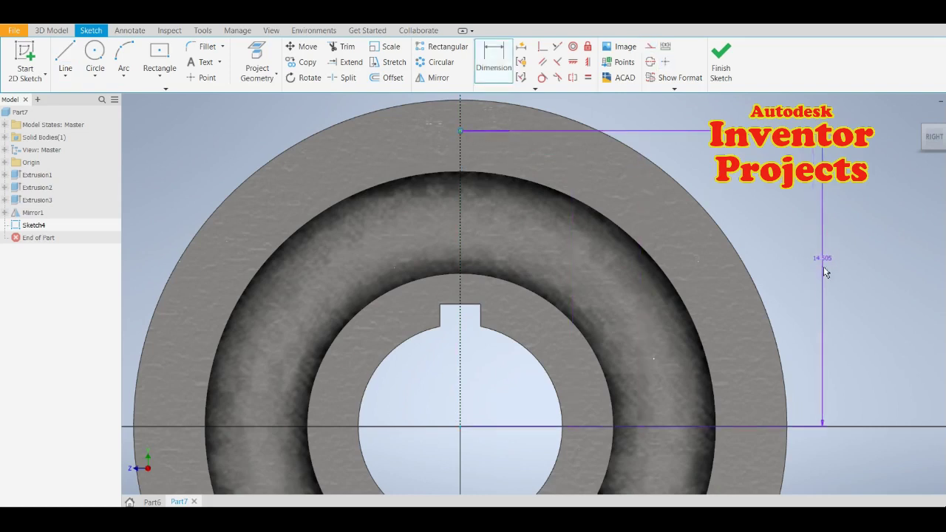
click(826, 331)
text(1)
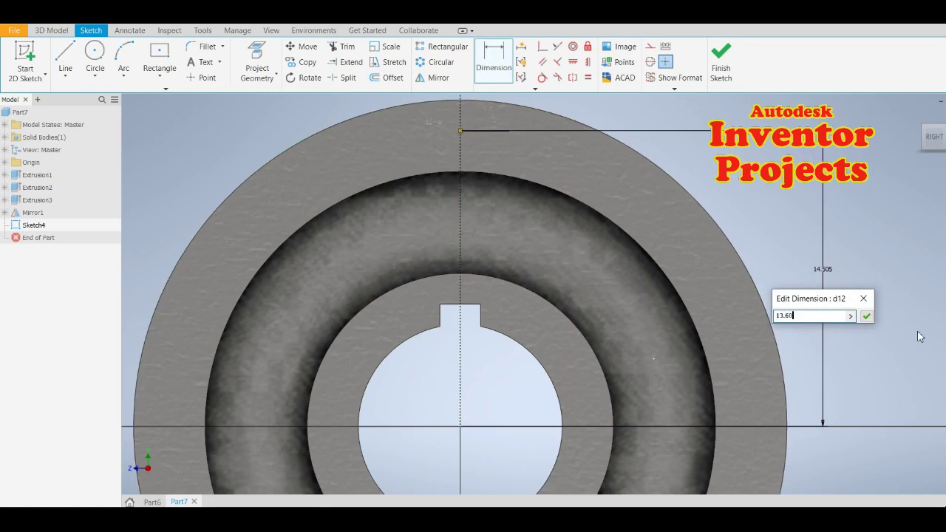
text(3.60)
click(866, 315)
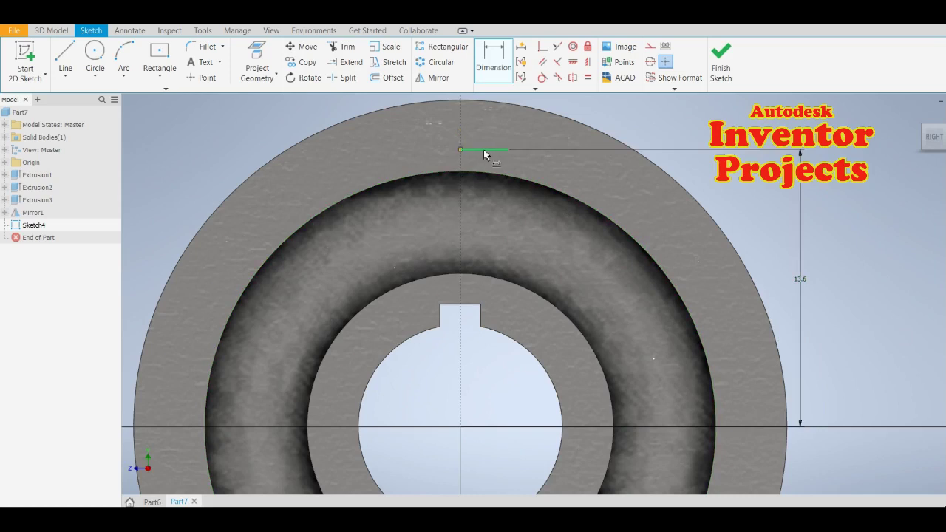
Step: Set the short horizontal line's length to 0.5 mm
click(486, 169)
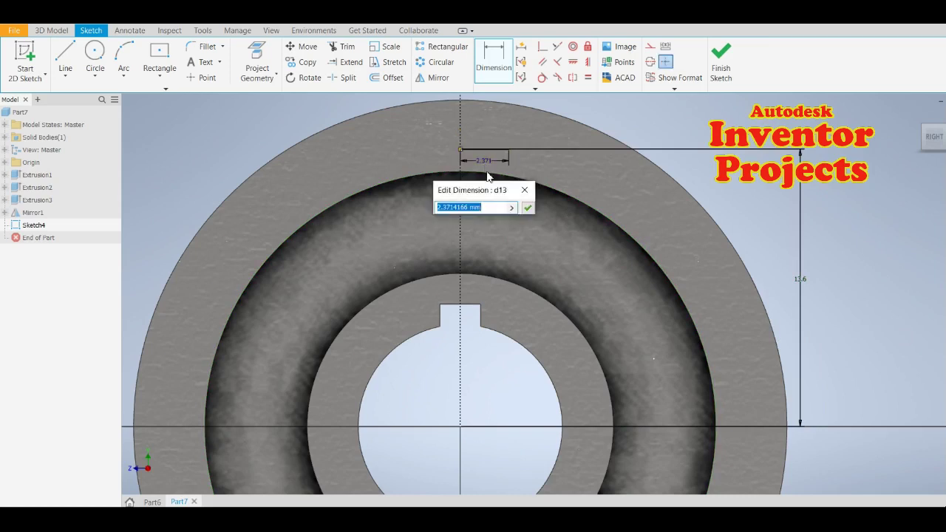
text(0.5)
click(528, 208)
Step: Draw a three-point arc of about 4.7 mm radius from the short line's free end to a point above the cylinder's outer edge
scroll(473, 171, up, 5)
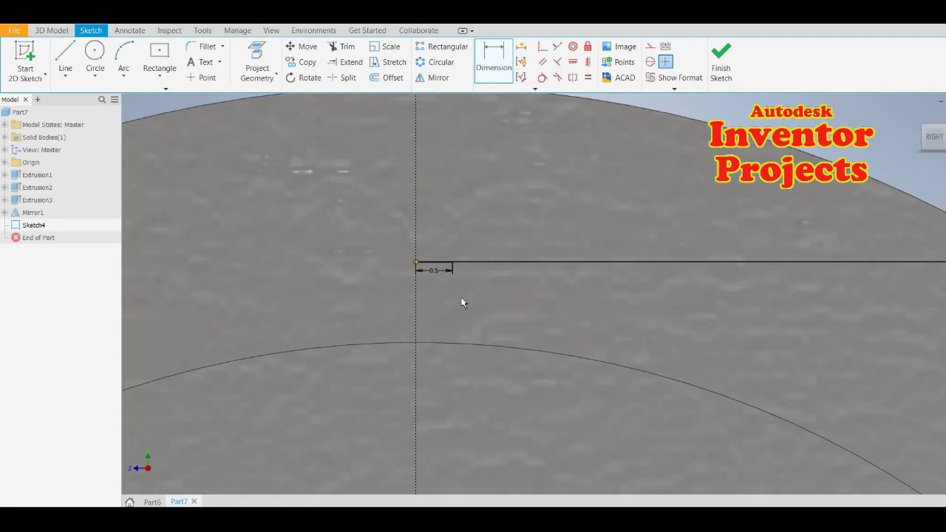
scroll(461, 303, down, 4)
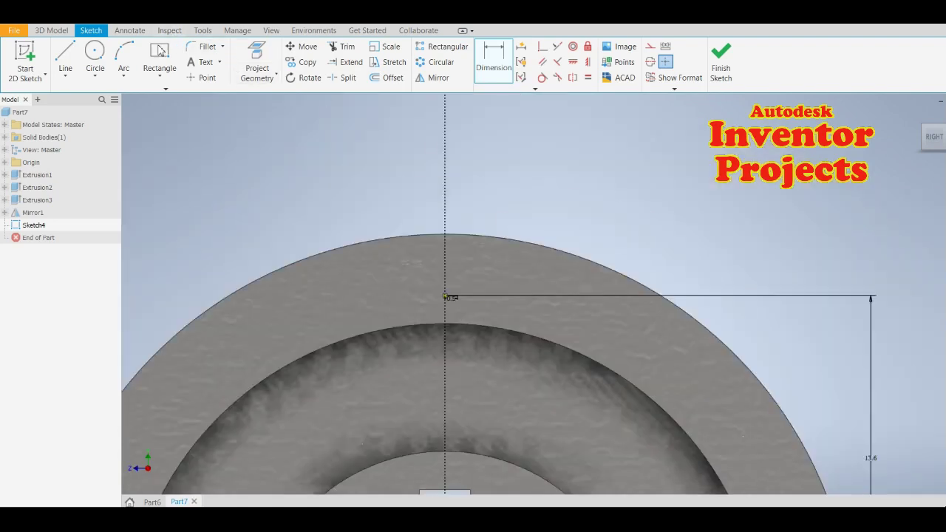
click(159, 50)
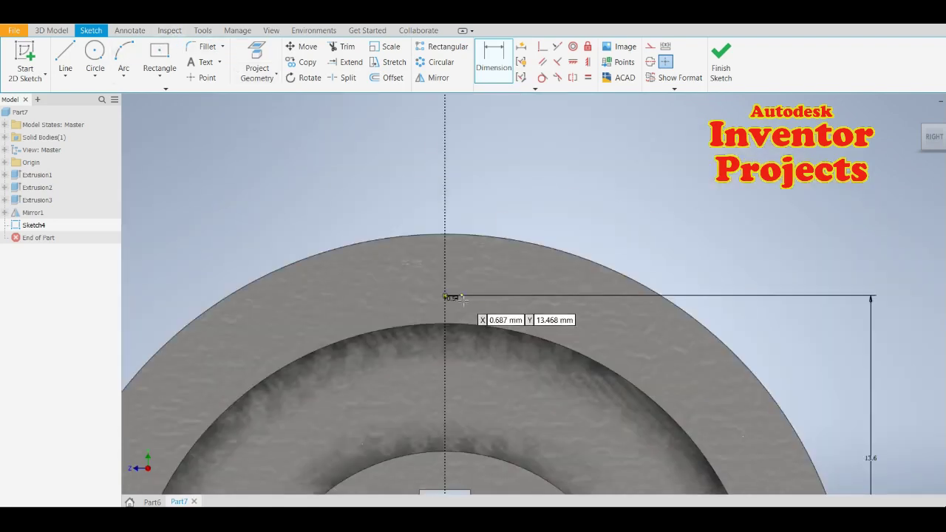
scroll(462, 298, up, 2)
key(a)
click(430, 293)
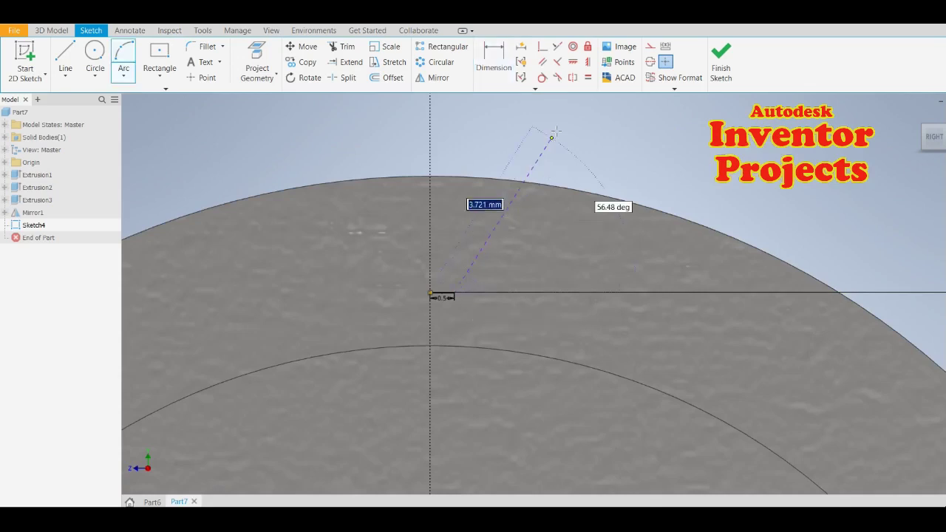
click(562, 122)
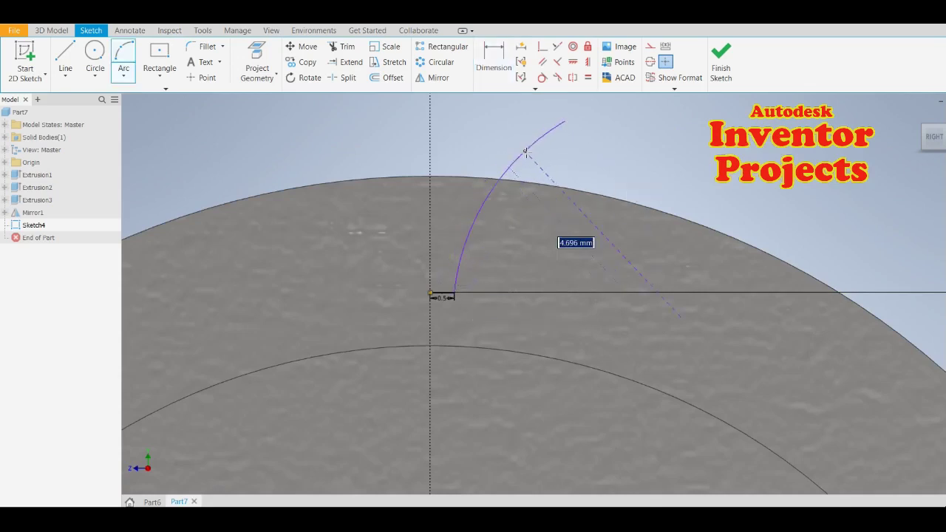
click(524, 152)
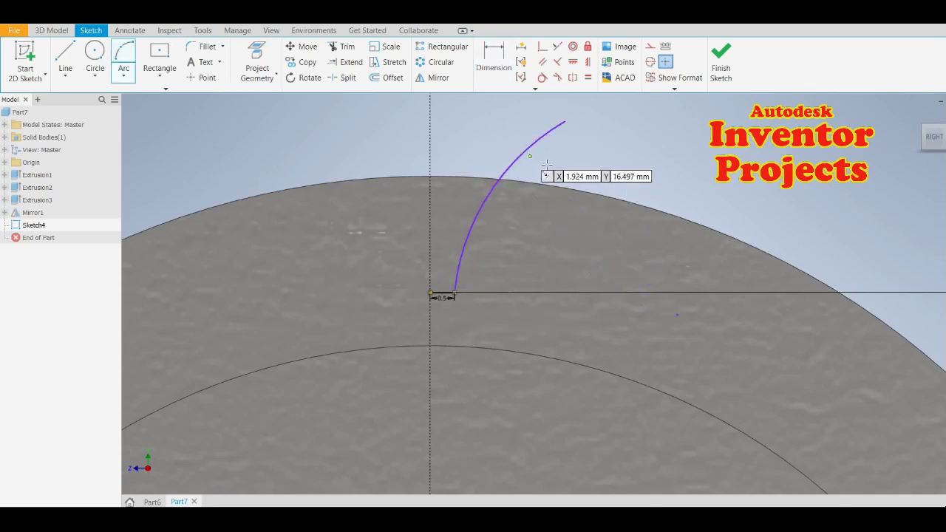
key(Escape)
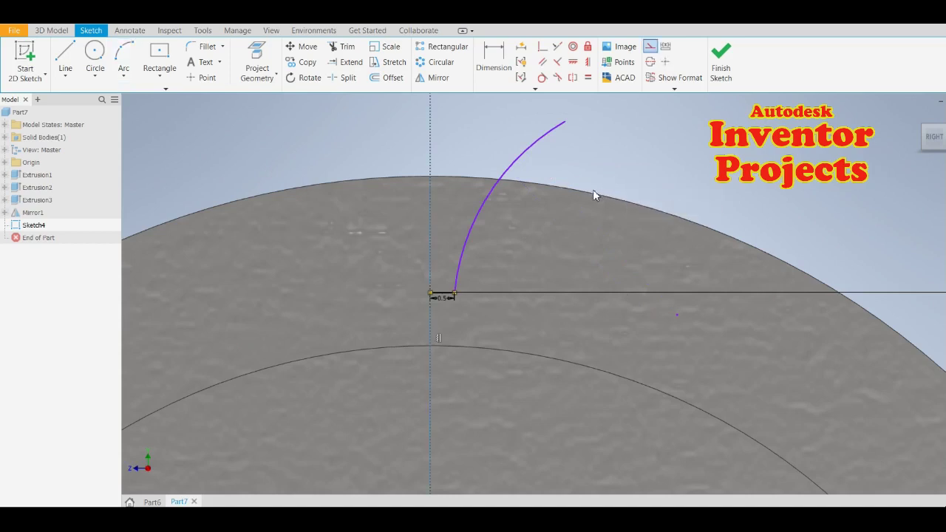
Step: Dimension the vertical distance between the arc's endpoints as 3.28 mm
click(492, 65)
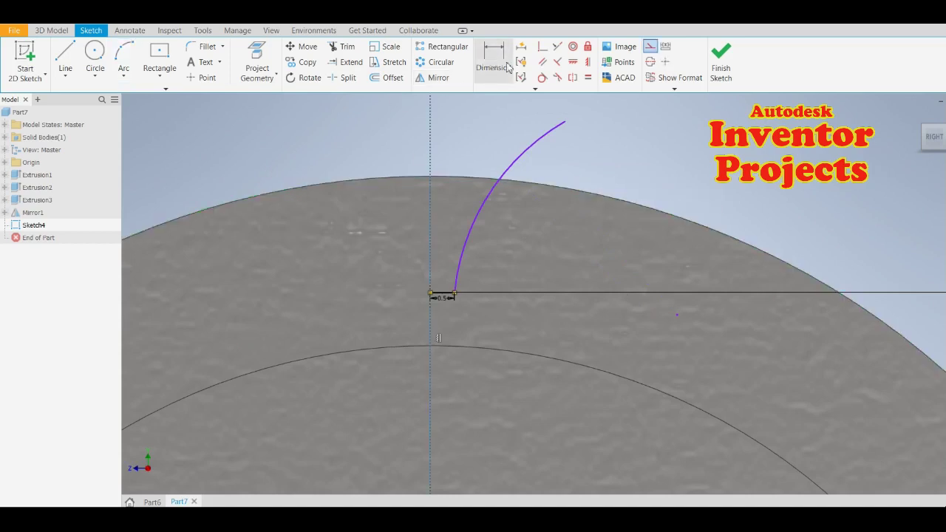
click(454, 294)
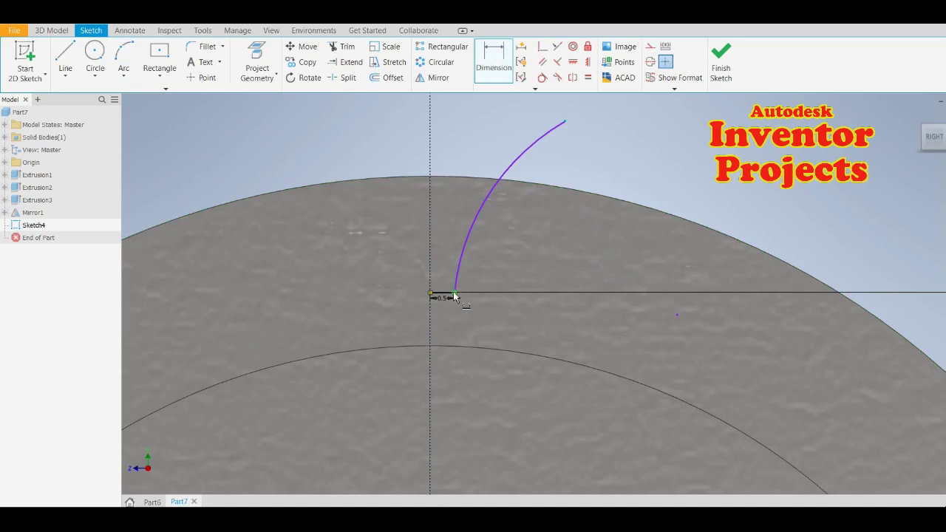
click(565, 121)
click(682, 195)
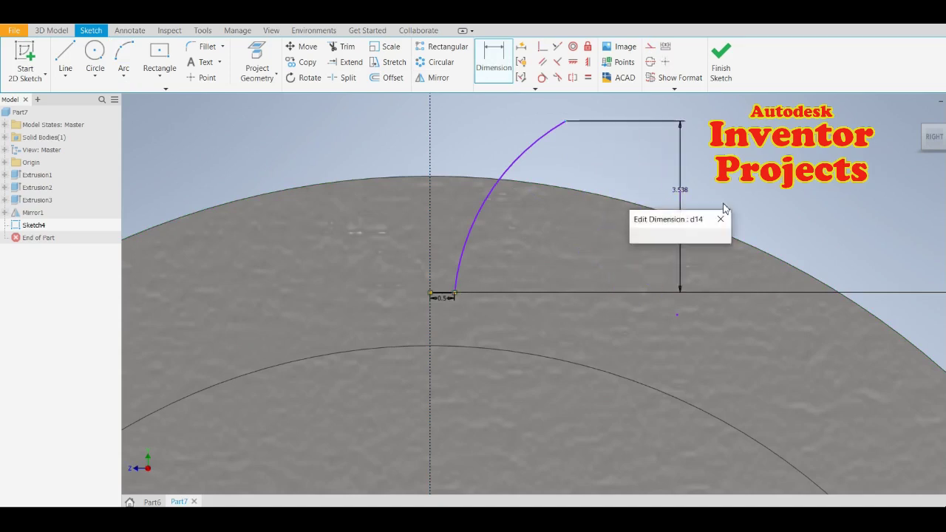
text(3.28)
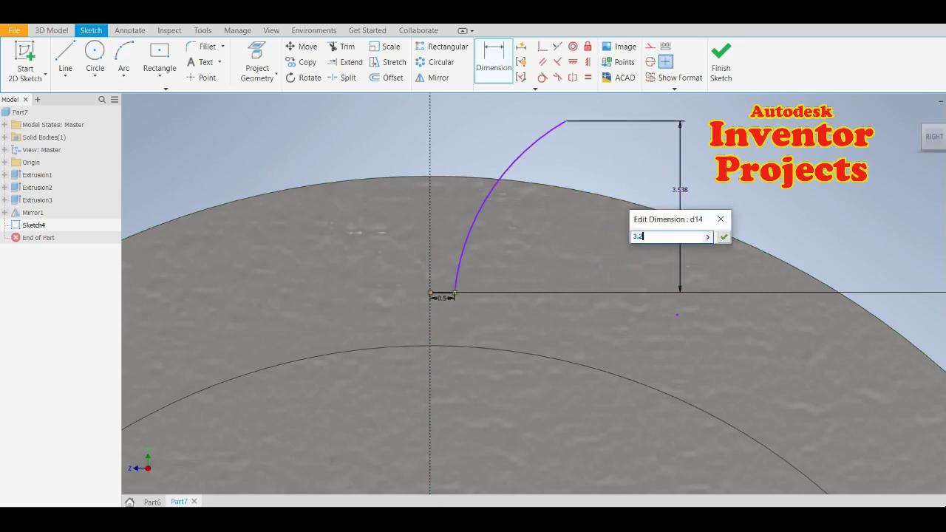
click(723, 237)
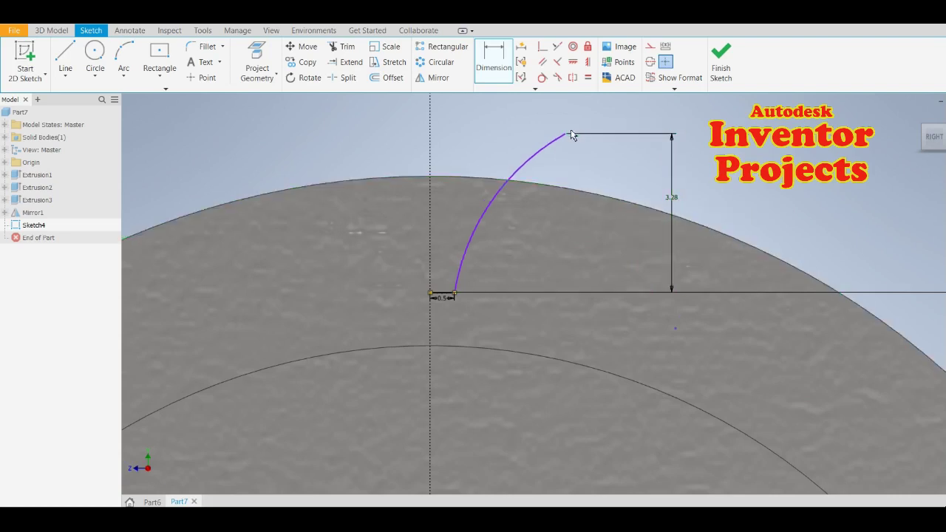
Step: Dimension the horizontal distance between the flank arc's endpoints as 1.58 mm
click(456, 293)
click(489, 132)
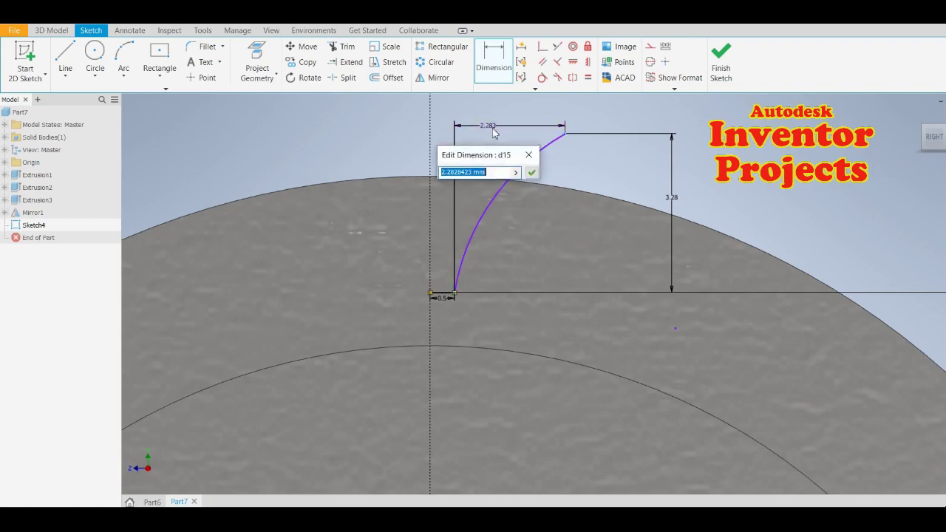
text(1.58)
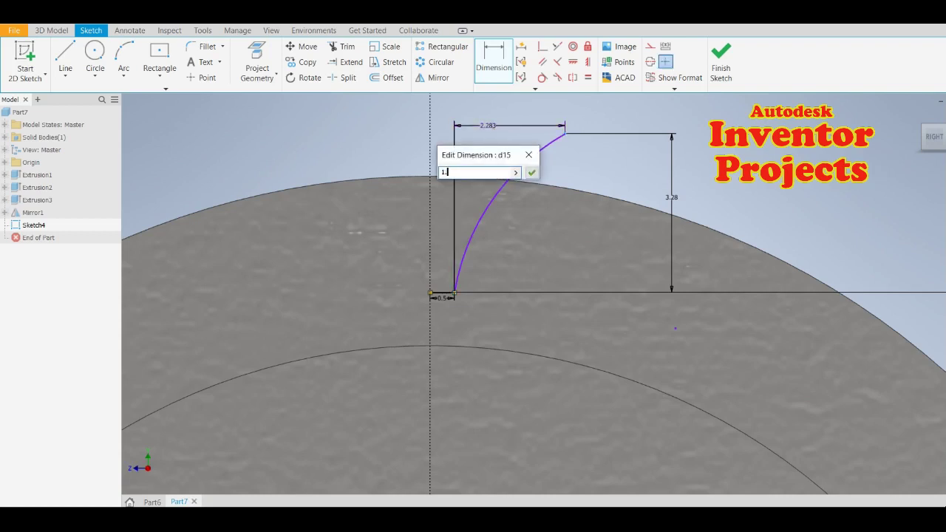
click(532, 174)
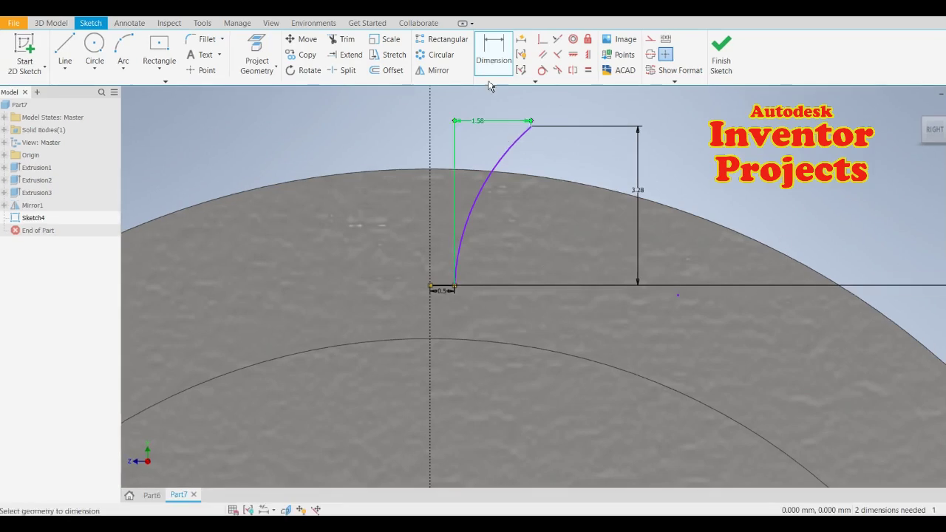
Step: Dimension the flank arc's radius as 4.56 mm
click(509, 151)
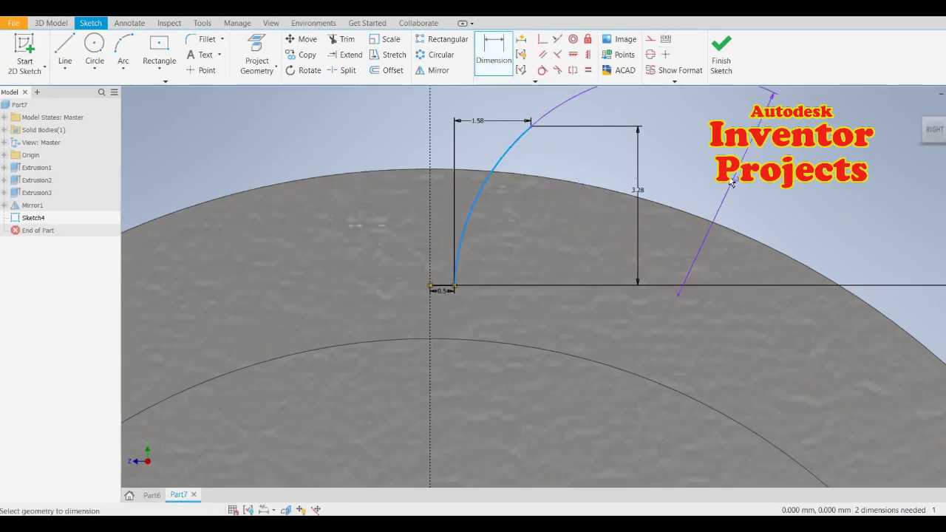
click(739, 203)
text(4.56)
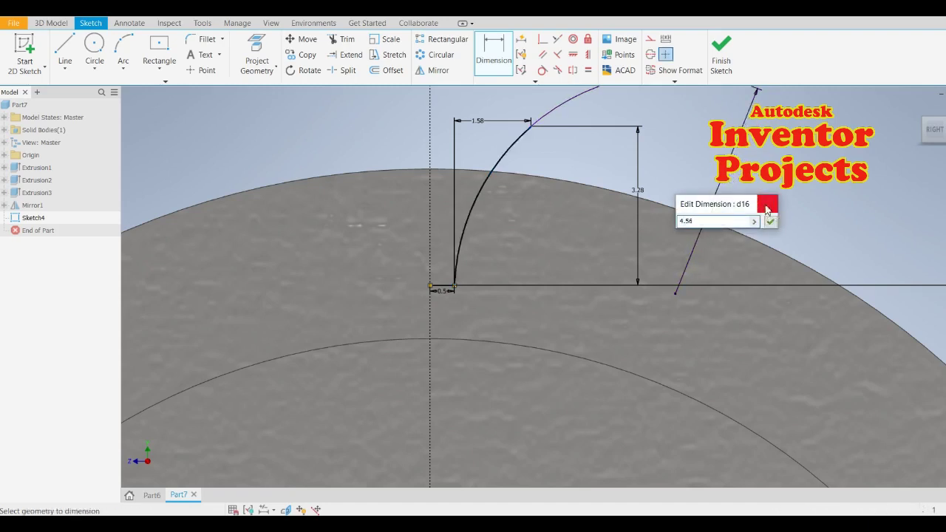
key(Return)
Step: Fillet the corner between the short horizontal line and the flank arc with a 0.3 mm radius
scroll(438, 315, up, 2)
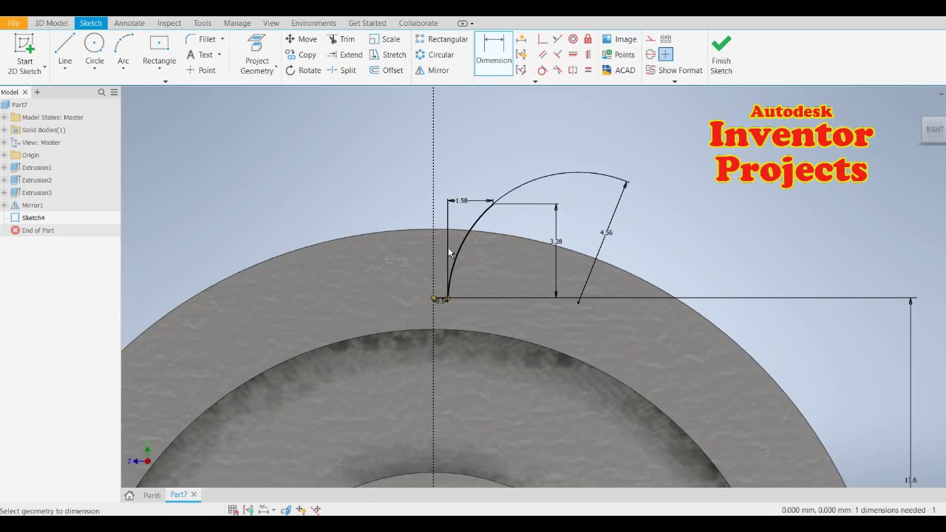
scroll(448, 250, down, 2)
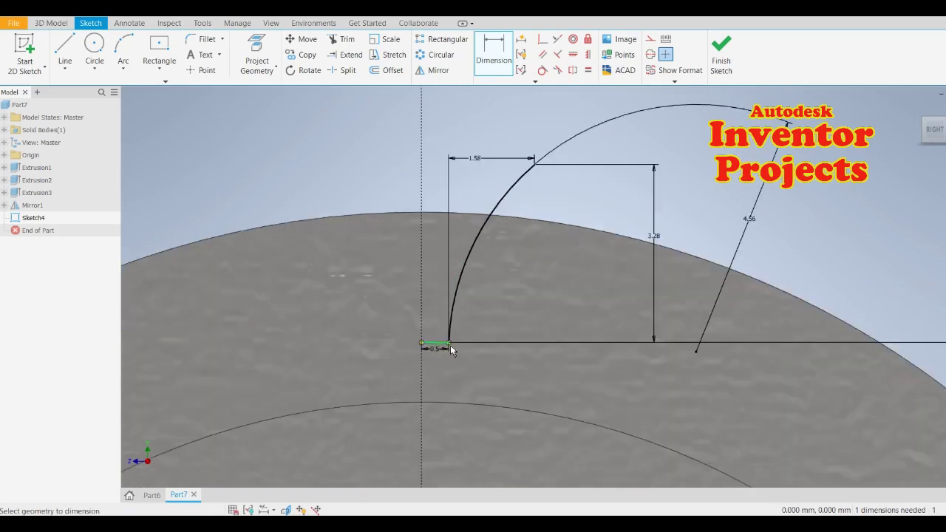
scroll(450, 345, down, 2)
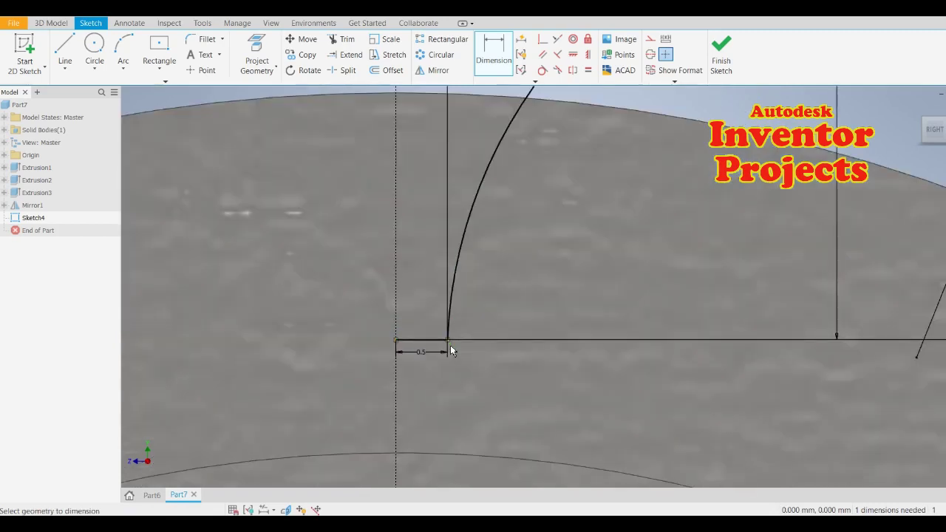
click(197, 40)
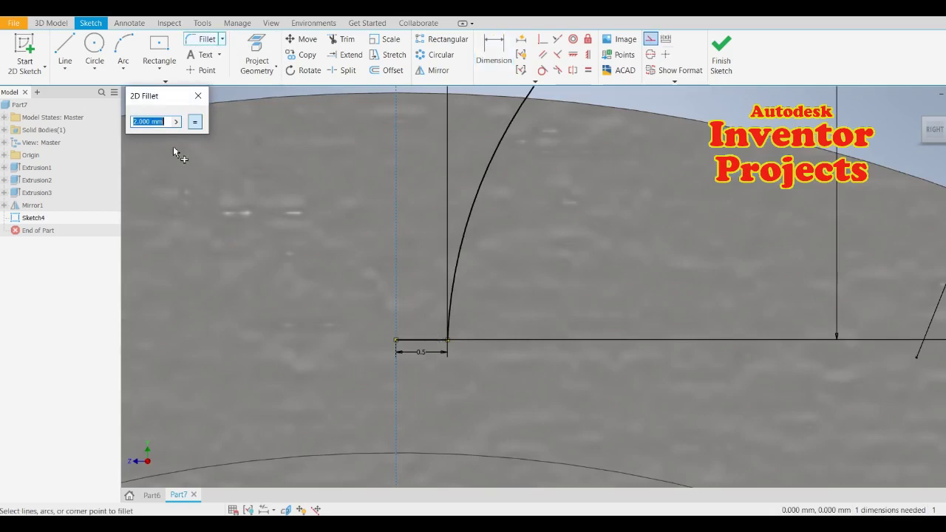
text(0.3)
click(436, 340)
scroll(447, 341, up, 2)
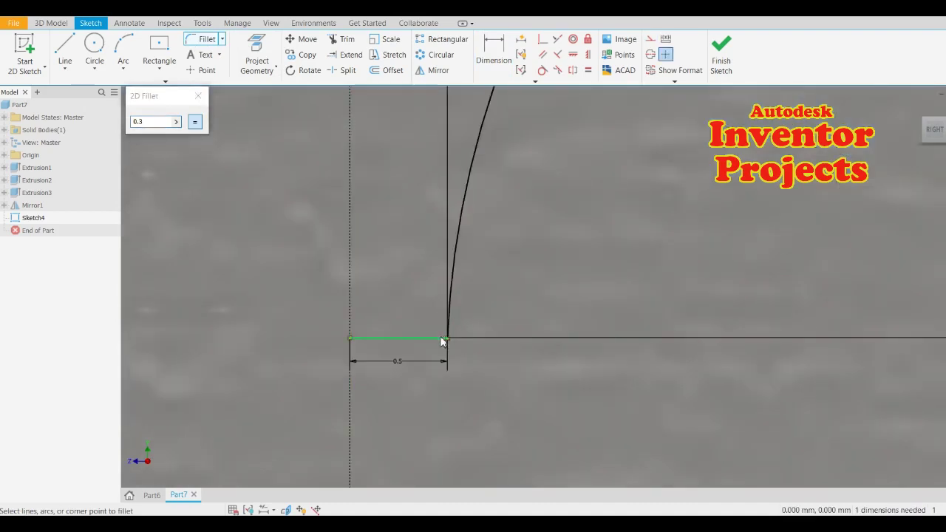
click(443, 338)
scroll(495, 357, down, 2)
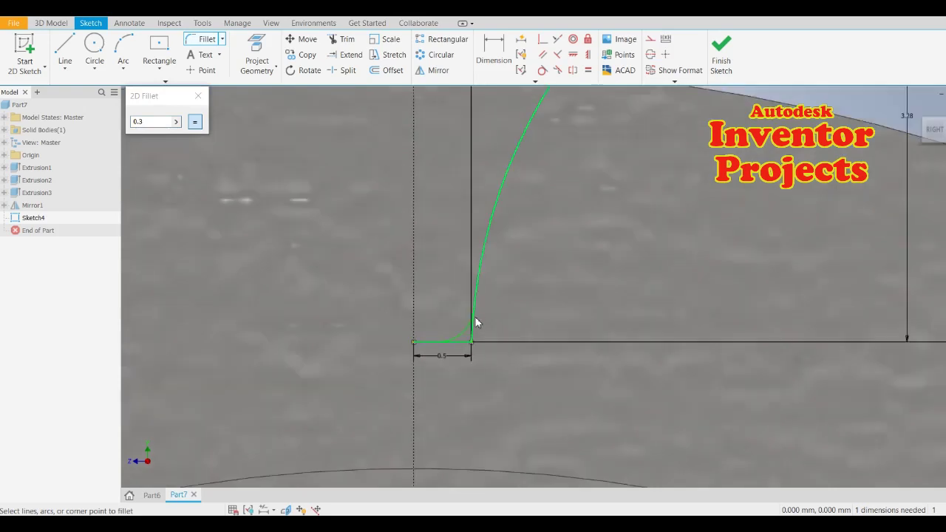
click(479, 325)
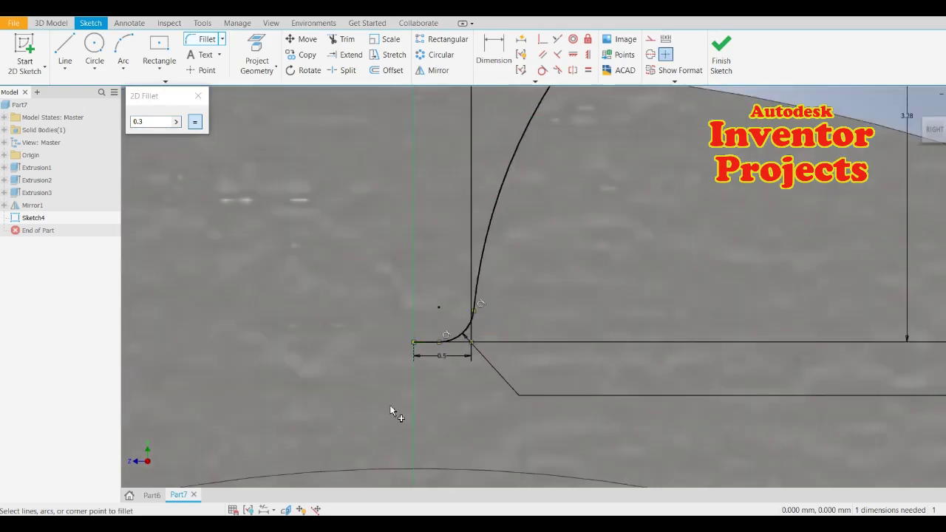
scroll(453, 367, down, 3)
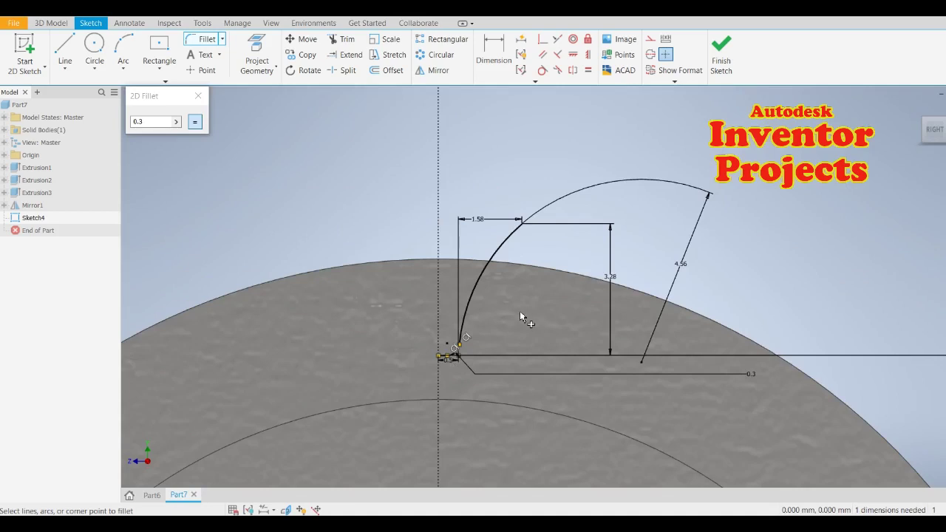
click(199, 96)
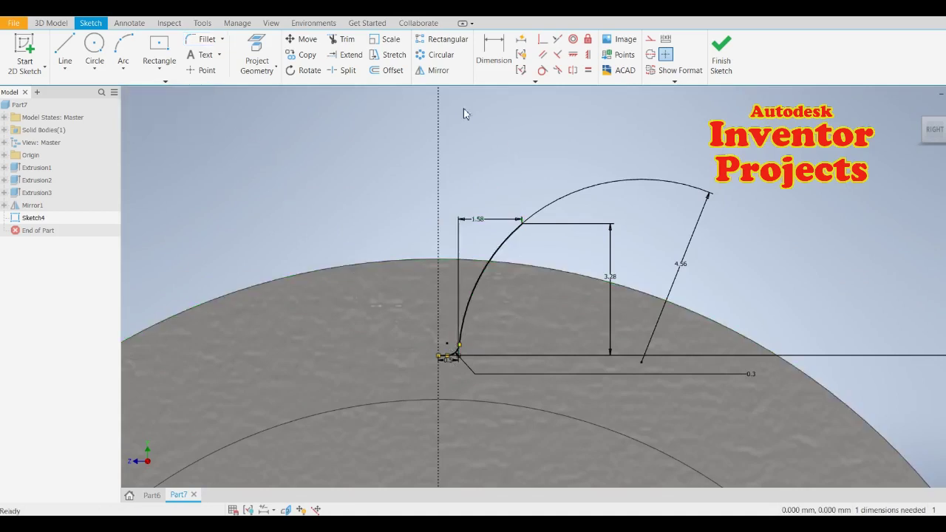
Step: Mirror the flank arc, the root fillet and the short horizontal line about the vertical centerline
click(425, 70)
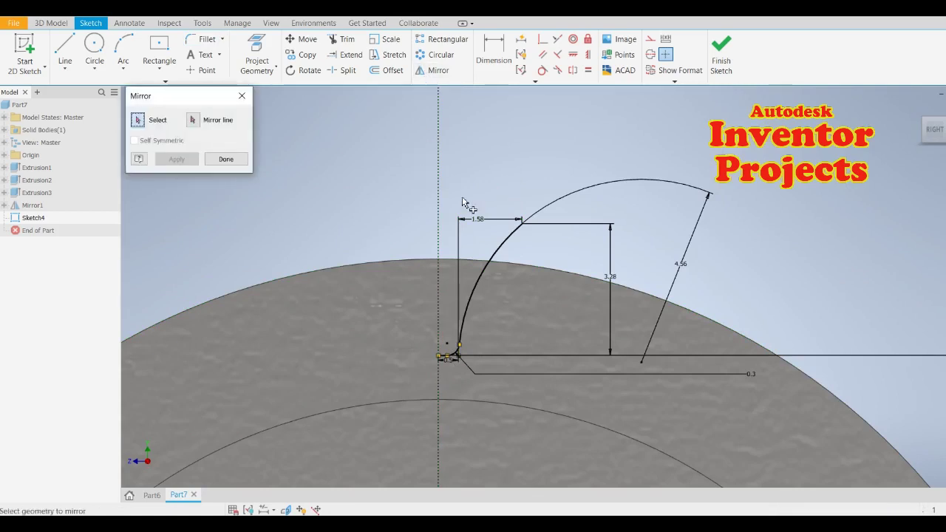
click(503, 245)
scroll(451, 355, down, 6)
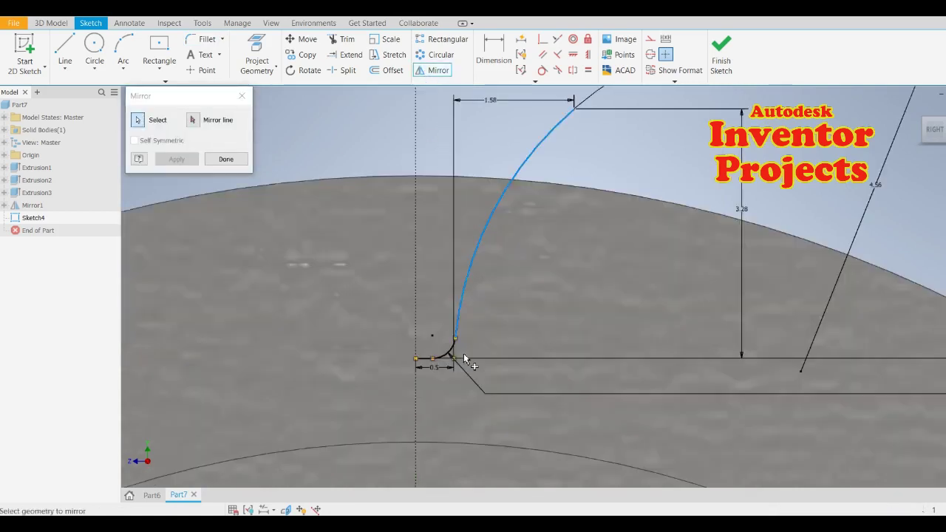
click(440, 345)
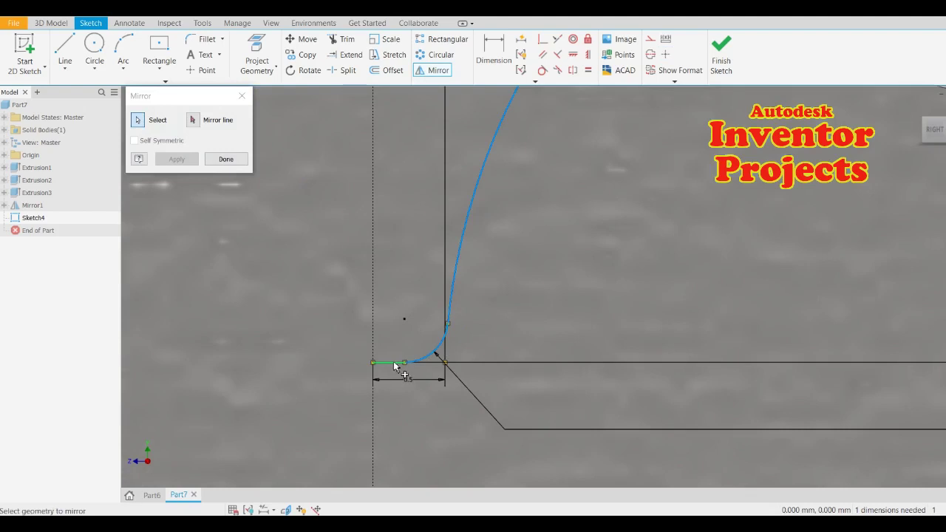
click(394, 363)
scroll(447, 359, up, 3)
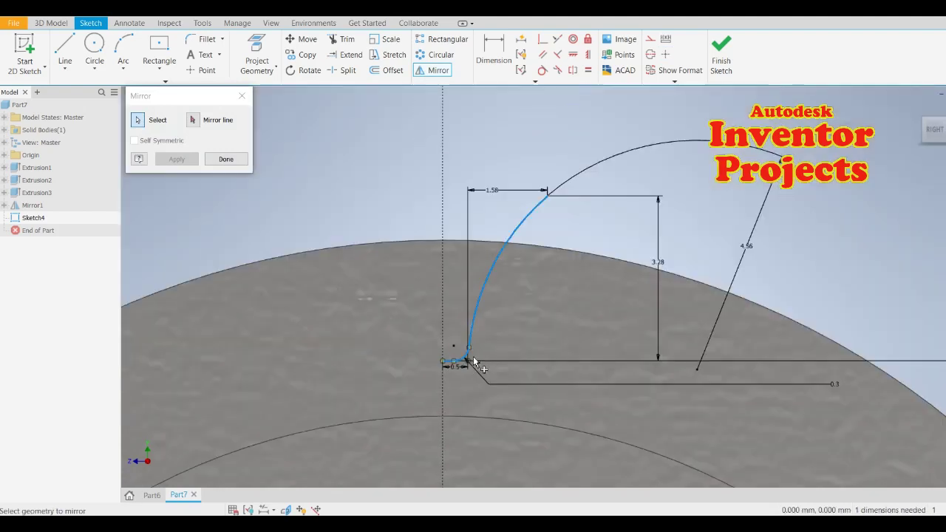
click(193, 121)
click(443, 296)
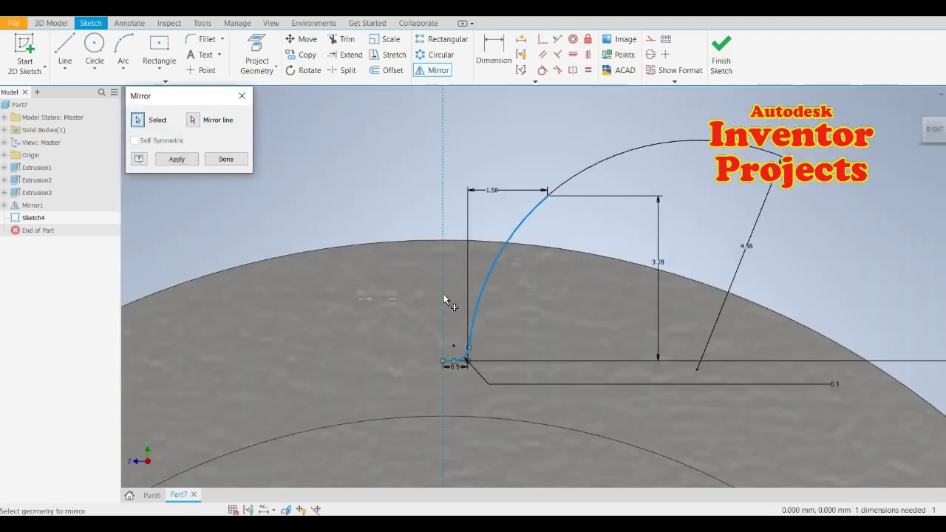
click(177, 159)
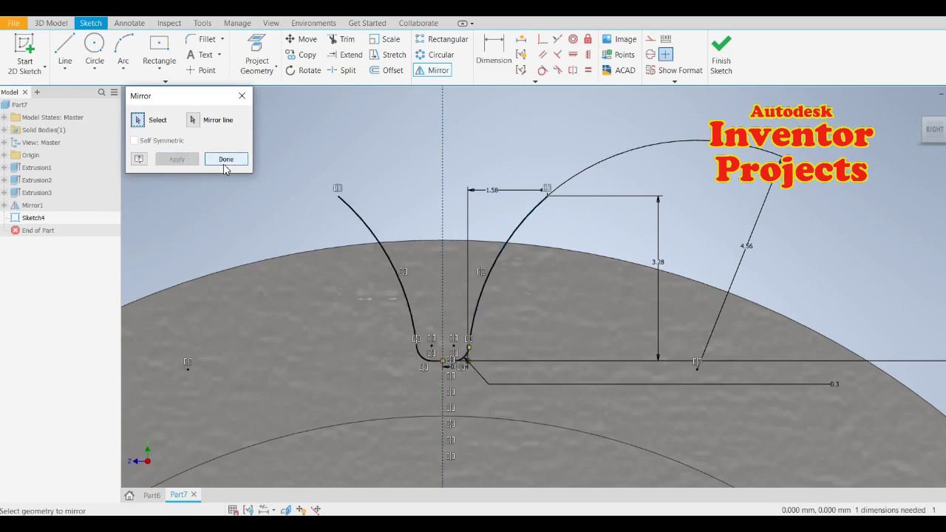
click(225, 160)
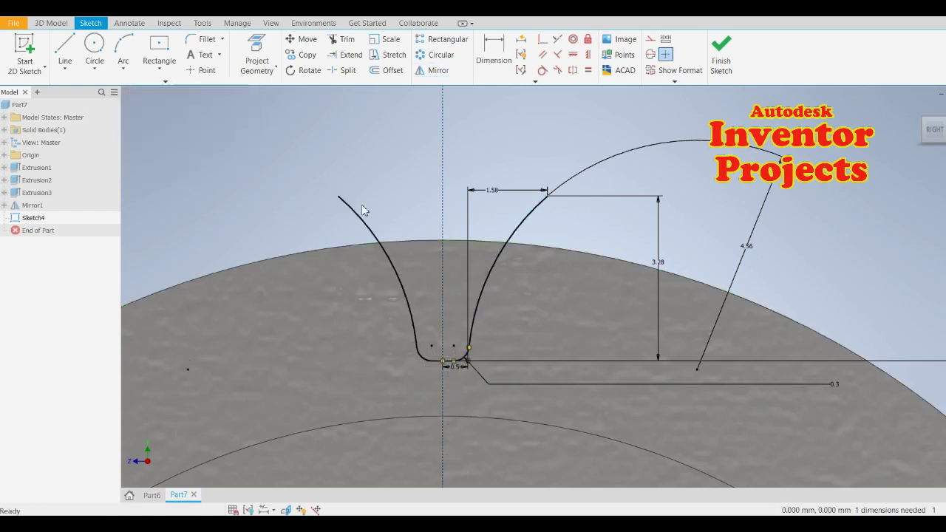
Step: Close the tooth gap profile with a three-point arc of about 5.09 mm radius between the upper ends of the two flanks
click(127, 47)
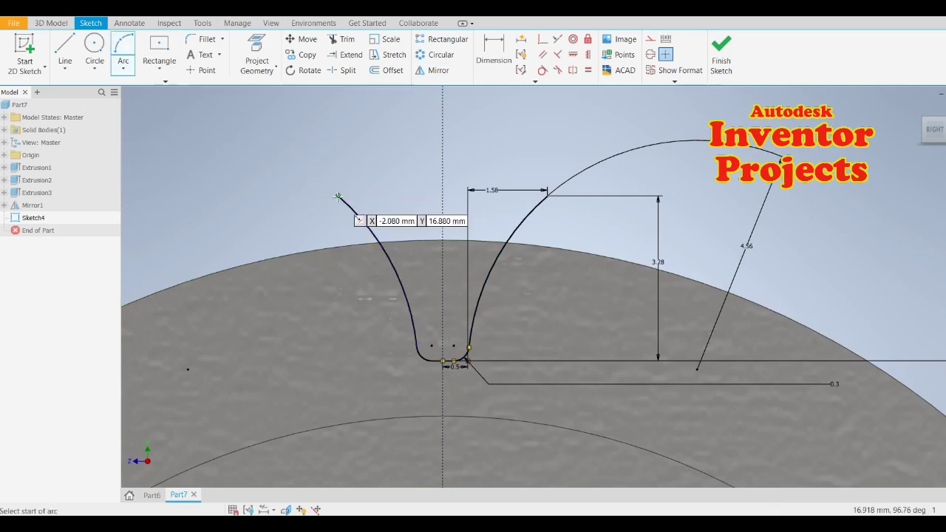
click(338, 196)
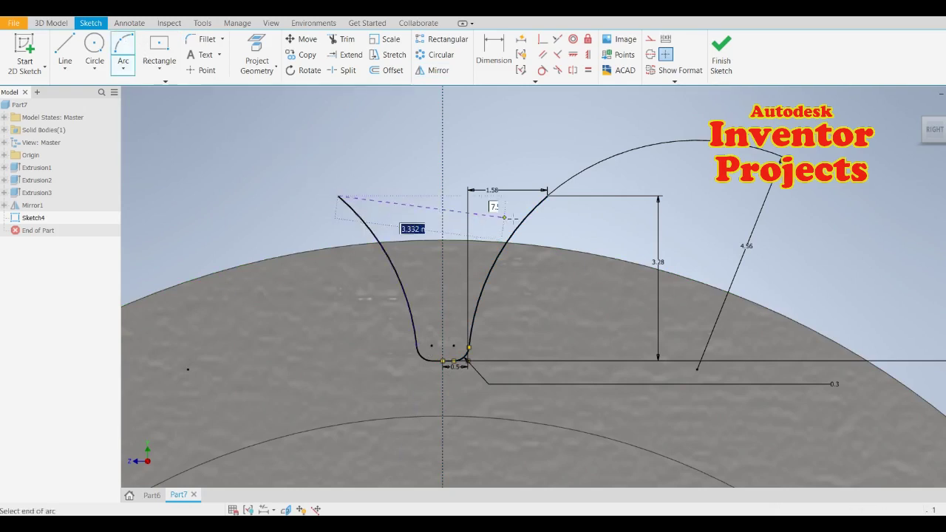
click(547, 195)
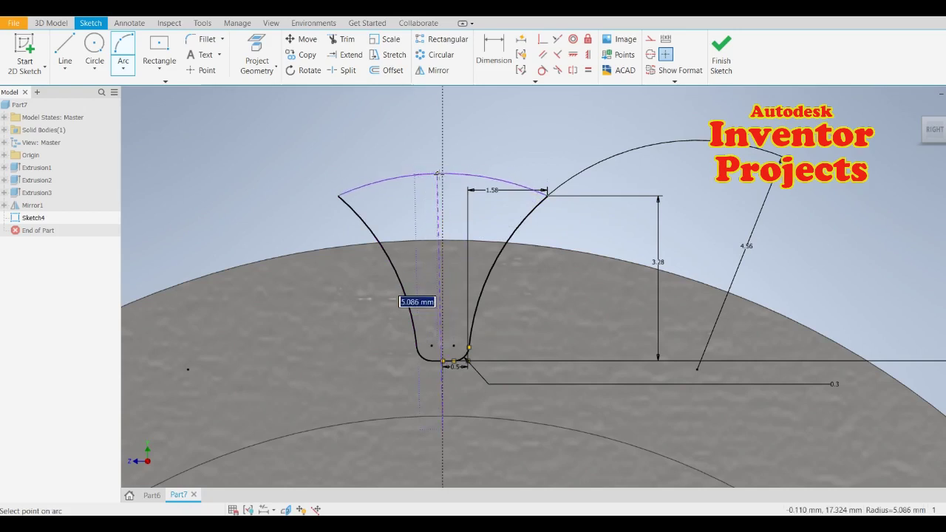
click(437, 174)
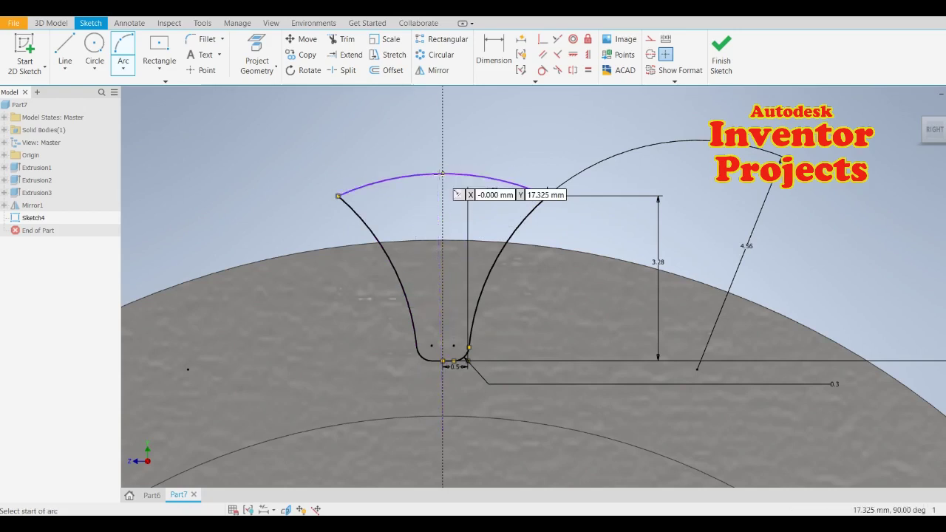
Step: Dimension the radius of the profile's closing arc as 18 mm
key(d)
click(375, 185)
click(322, 157)
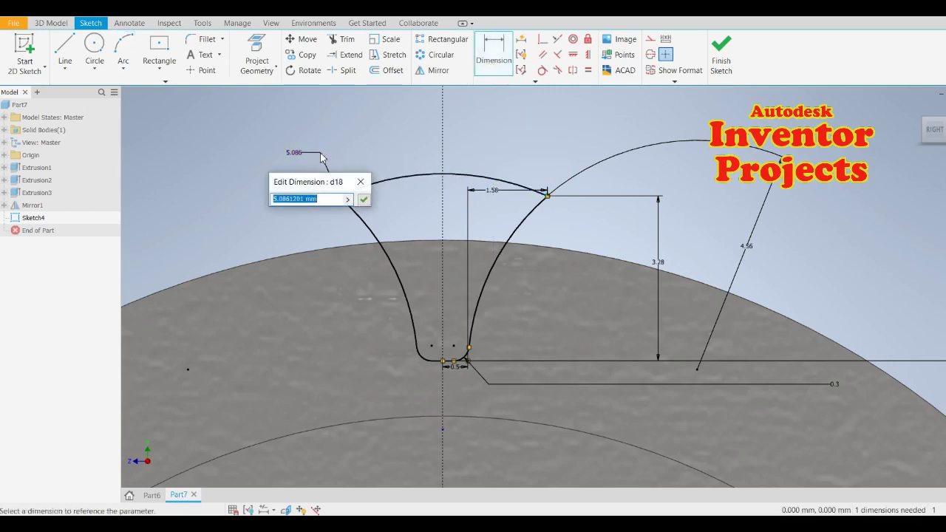
text(1)
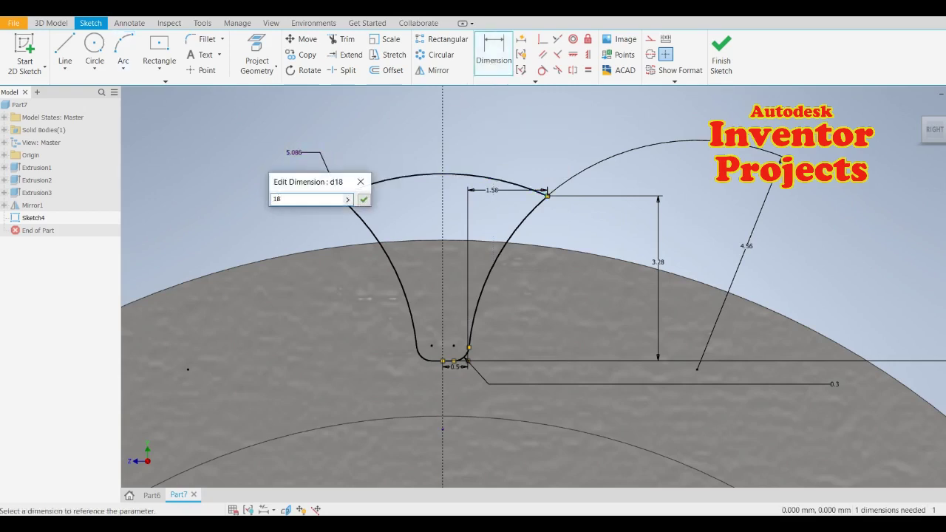
text(8)
click(365, 201)
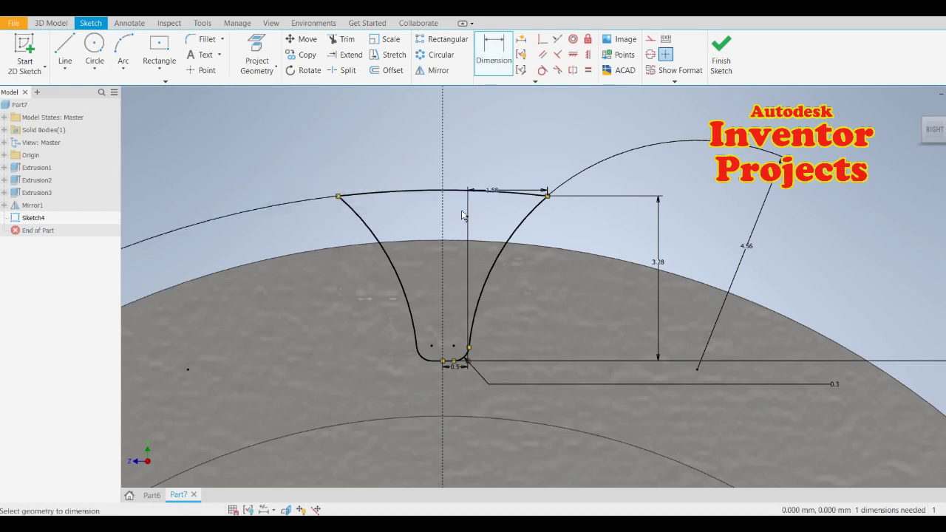
scroll(463, 215, down, 3)
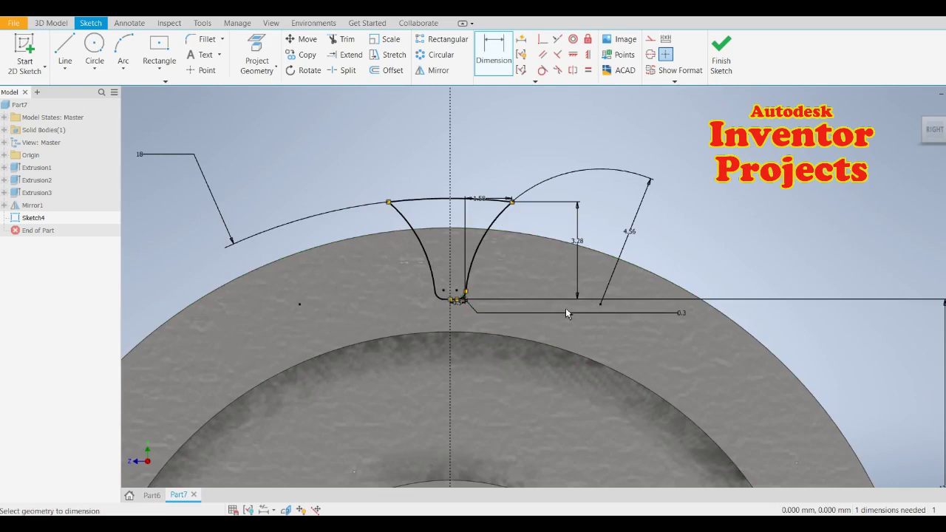
scroll(562, 294, up, 2)
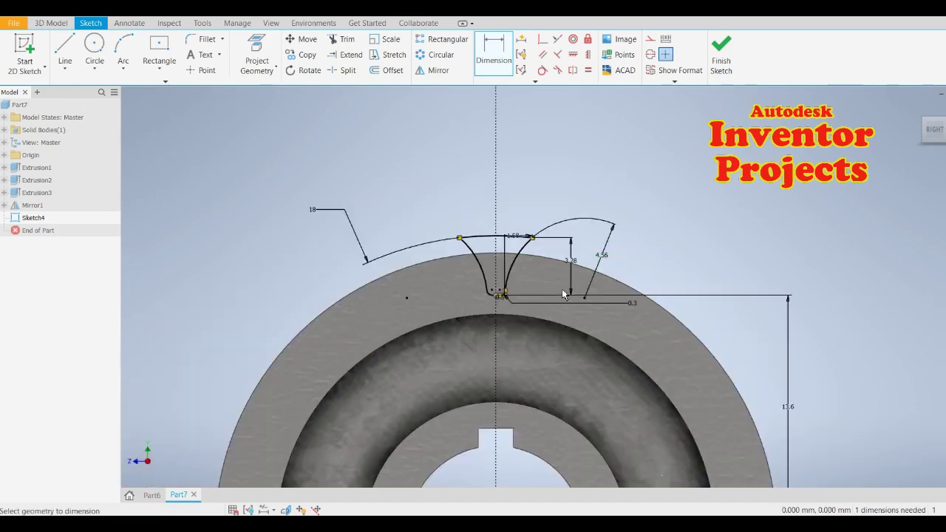
Step: Finish the sketch and extrude the tooth gap profile as a cut through all of the gear blank
click(720, 55)
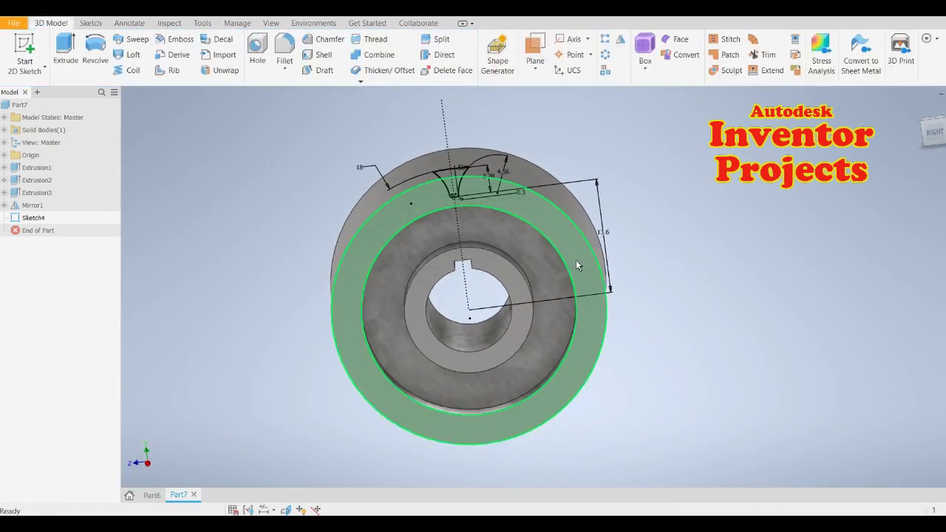
click(66, 52)
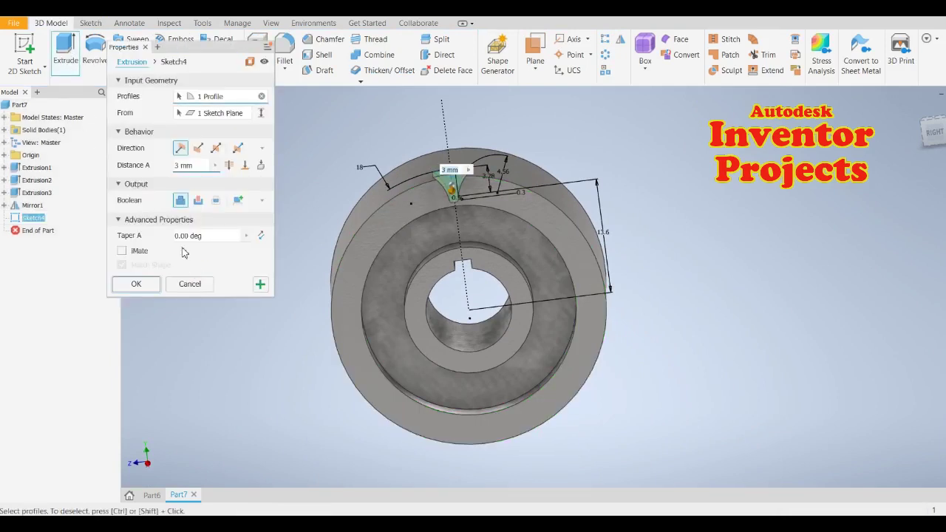
click(198, 202)
click(229, 165)
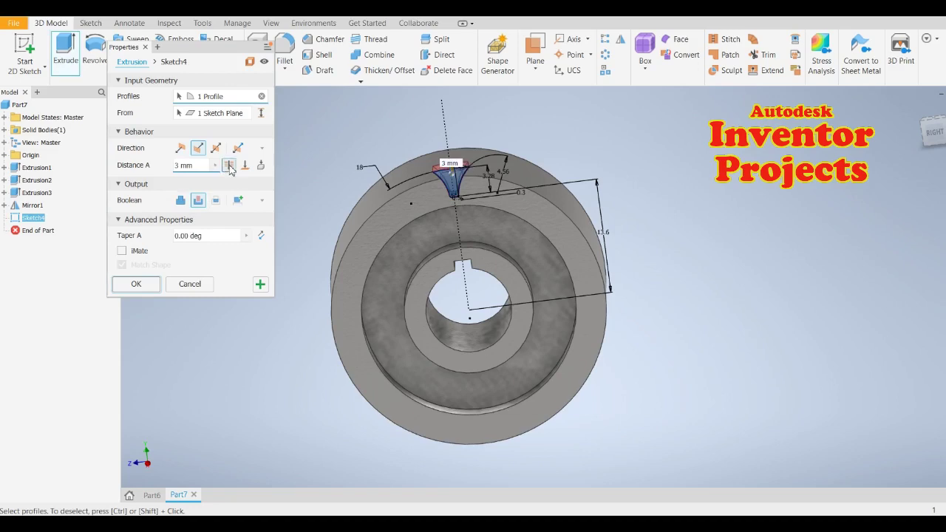
click(151, 288)
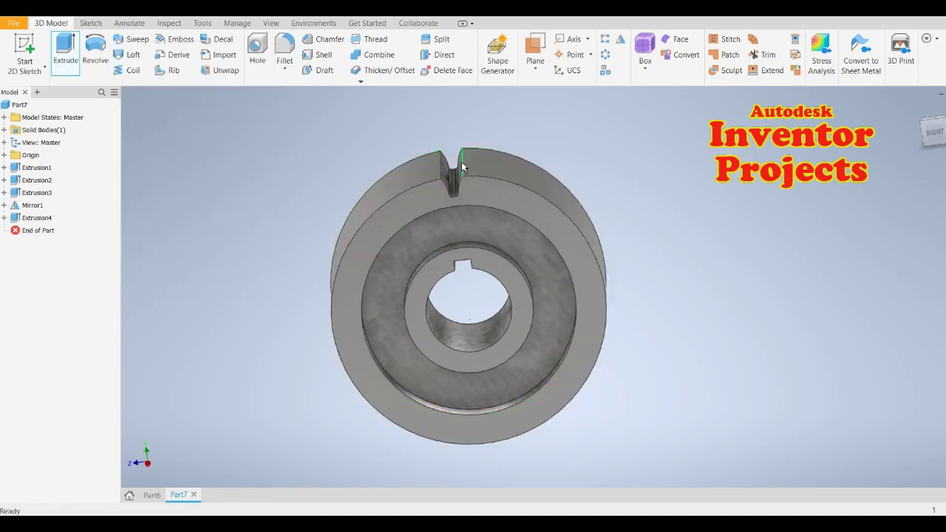
scroll(447, 175, down, 5)
scroll(447, 175, down, 3)
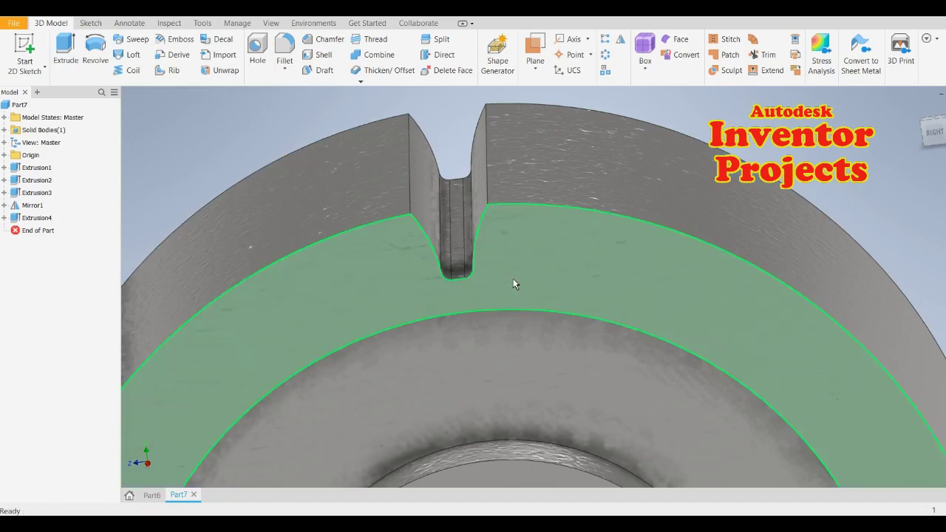
Step: Create a circular pattern of the tooth gap cut about the gear's central axis with 30 occurrences over 360 degrees
scroll(512, 278, up, 5)
shift+middle_drag(513, 278, 461, 327)
scroll(494, 302, up, 3)
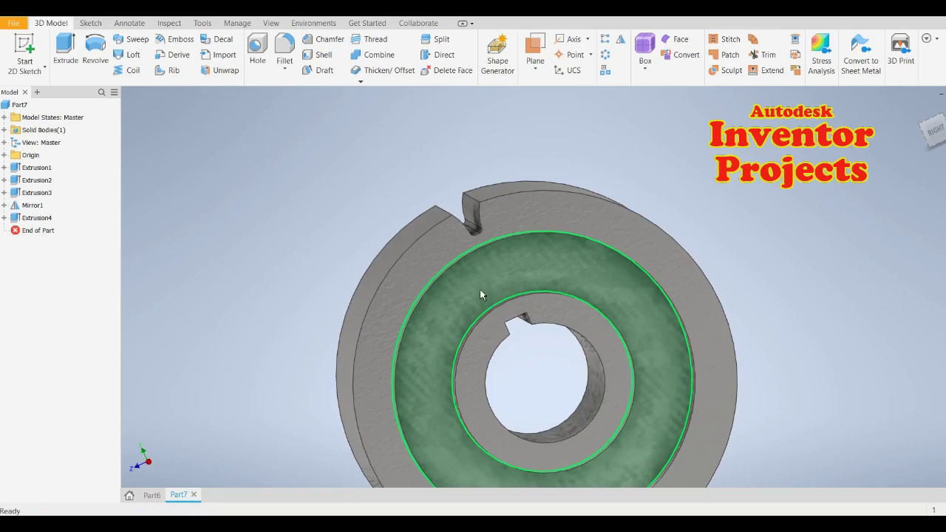
shift+middle_drag(479, 294, 441, 221)
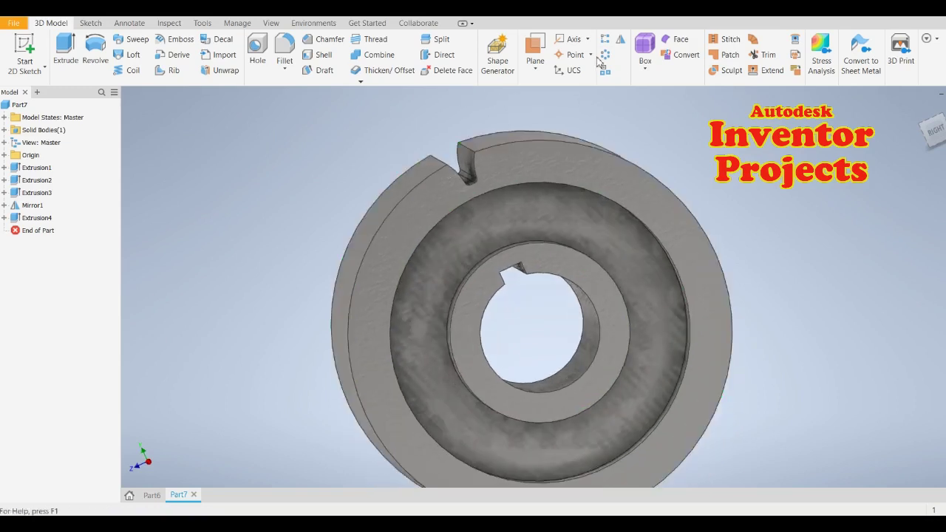
click(36, 219)
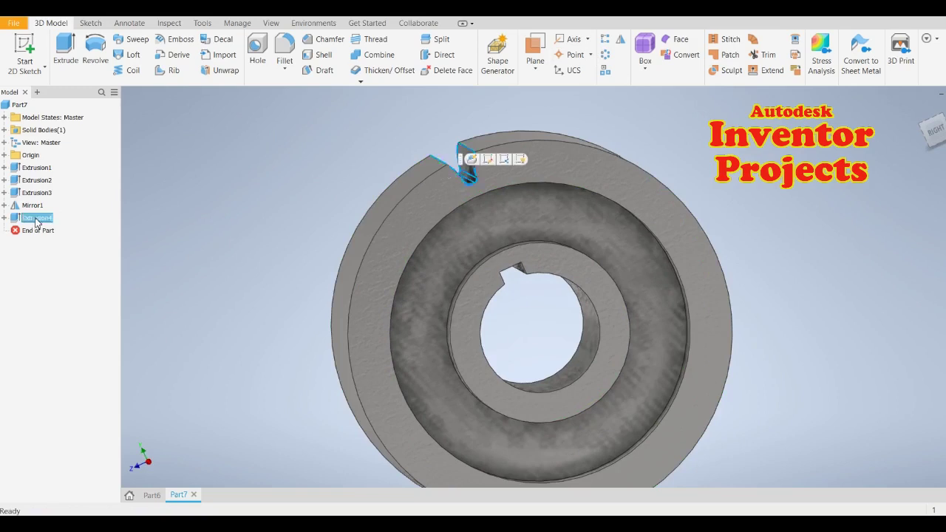
click(607, 58)
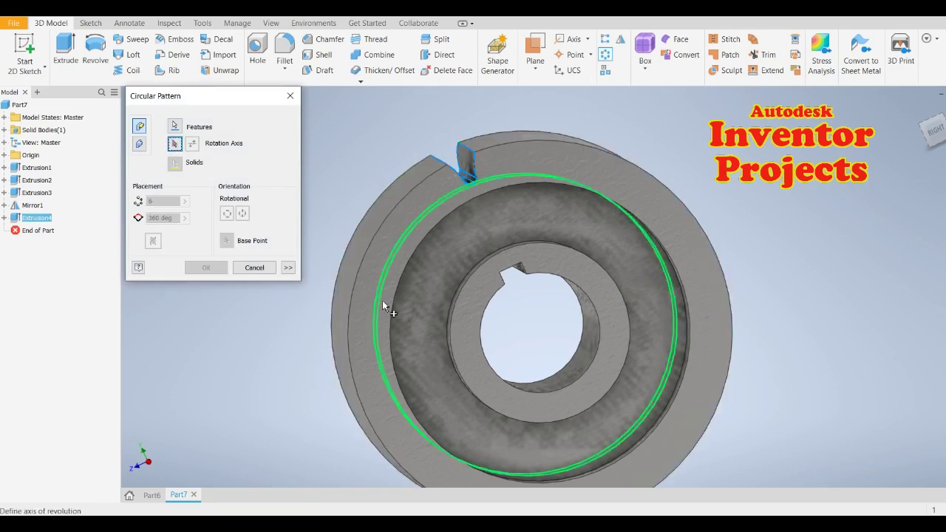
click(392, 321)
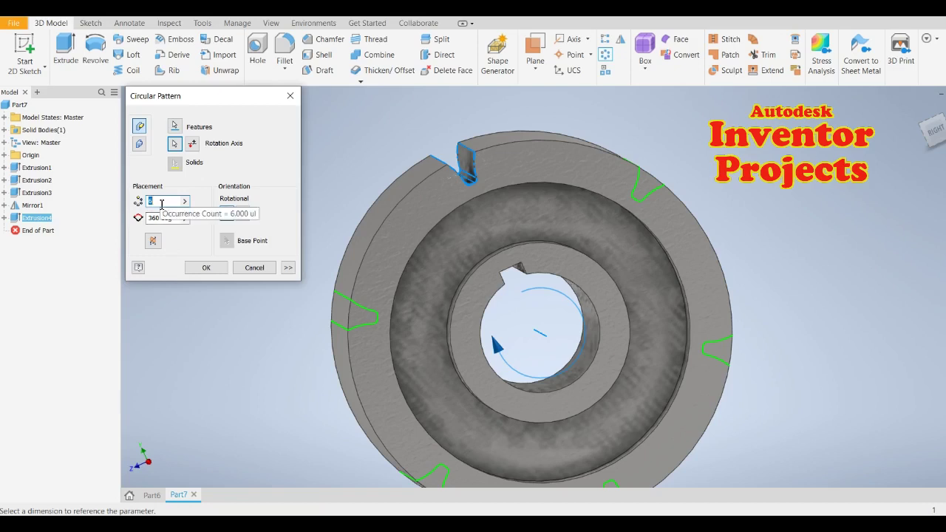
text(6)
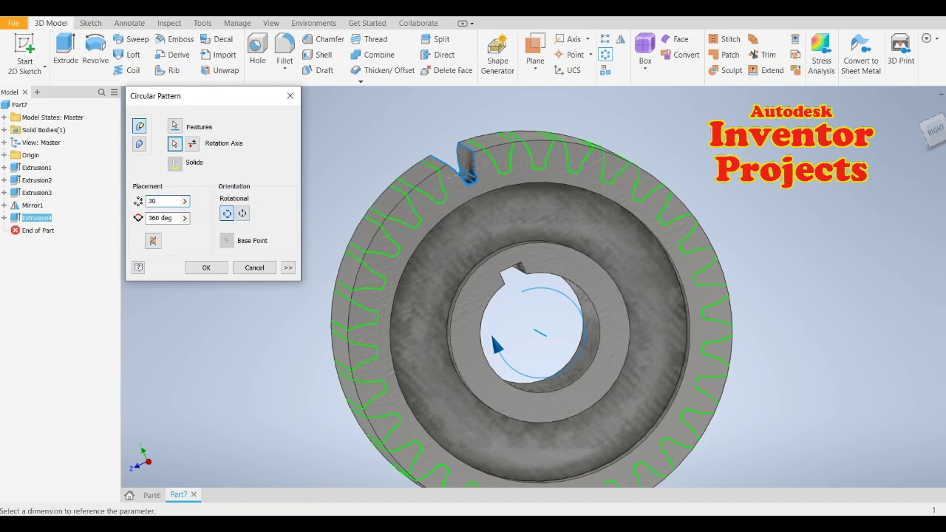
click(206, 268)
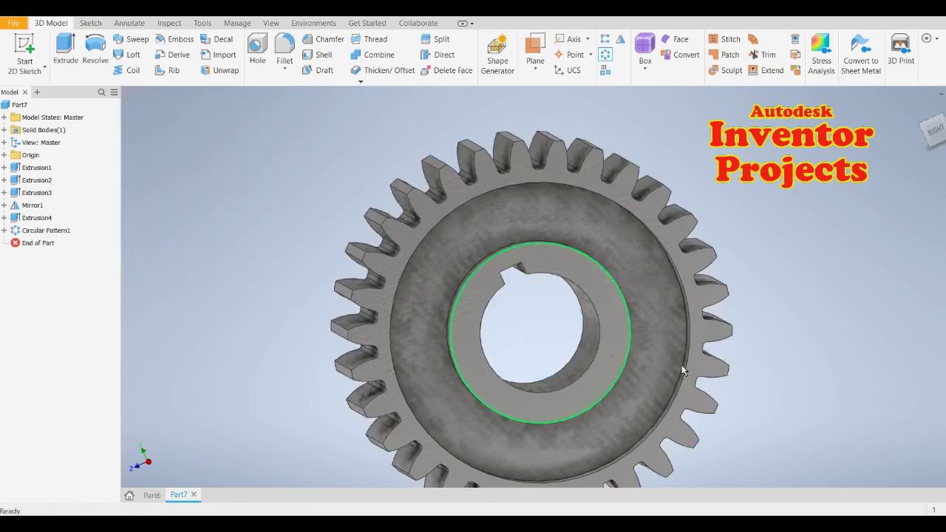
scroll(640, 196, down, 3)
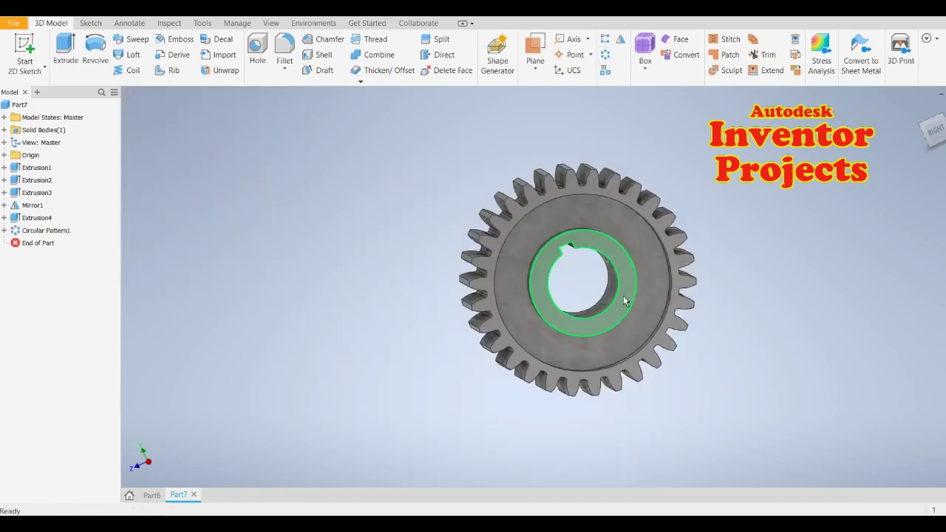
shift+middle_drag(599, 285, 348, 336)
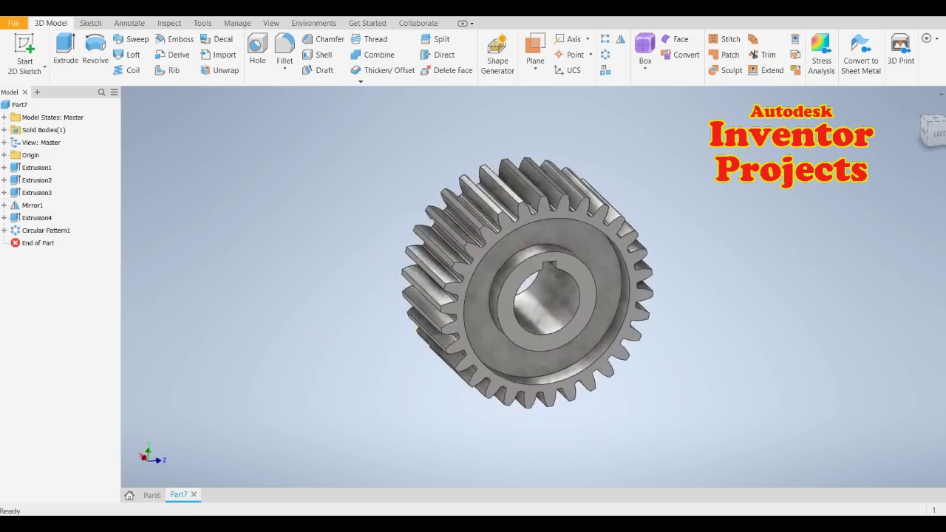
shift+middle_drag(872, 244, 808, 417)
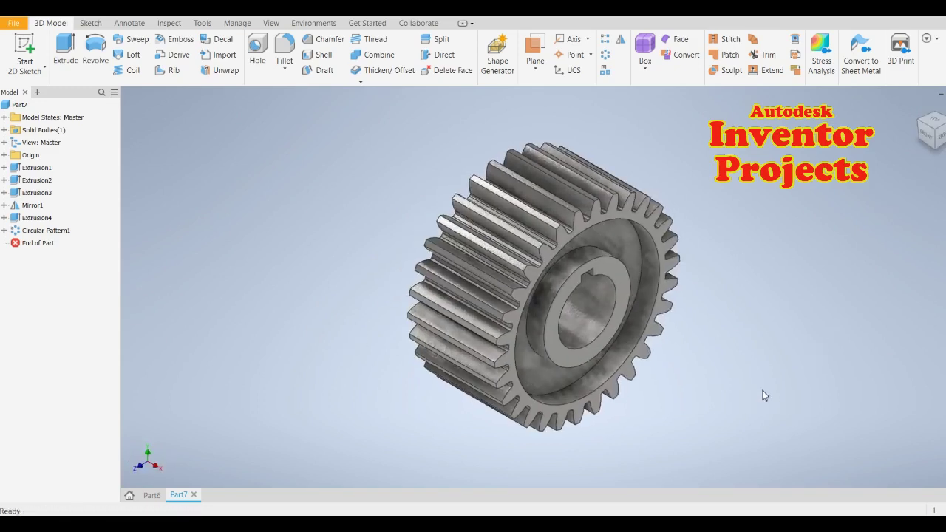